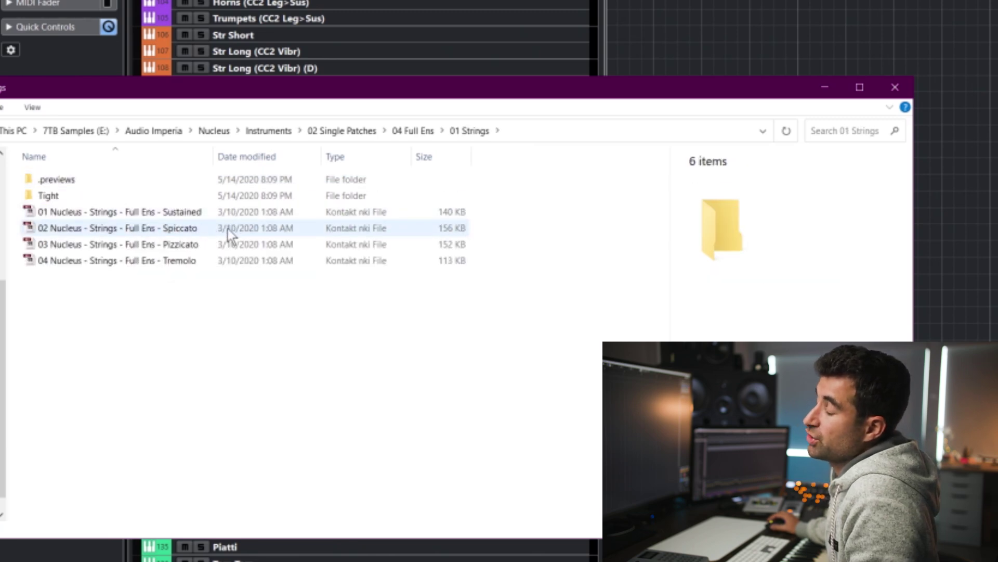
Look inside the Tight subfolder of the full-ensemble strings patches and return to the 01 Strings folder.
{"action": "left_click", "coordinate": [57, 195]}
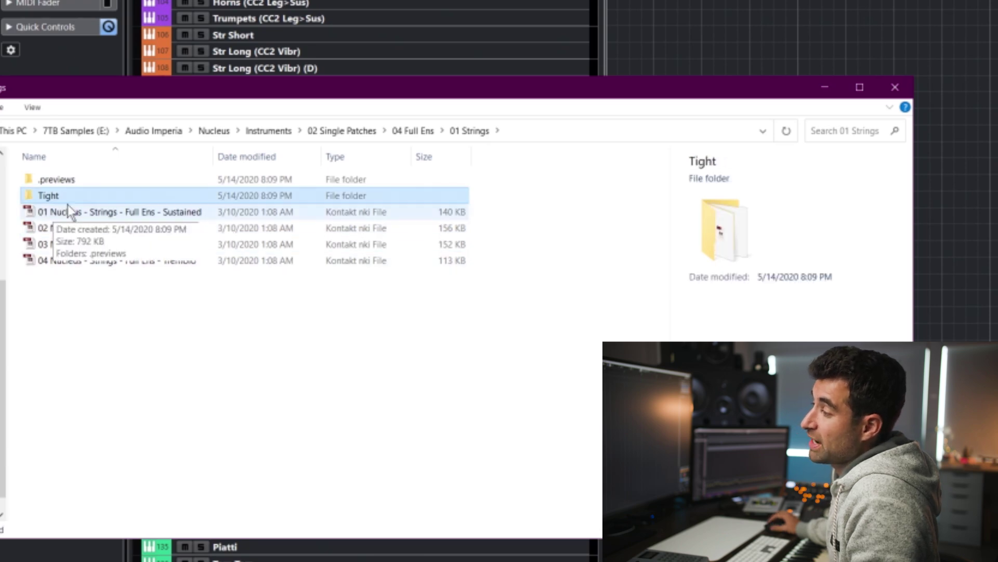
{"action": "double_click", "coordinate": [56, 199]}
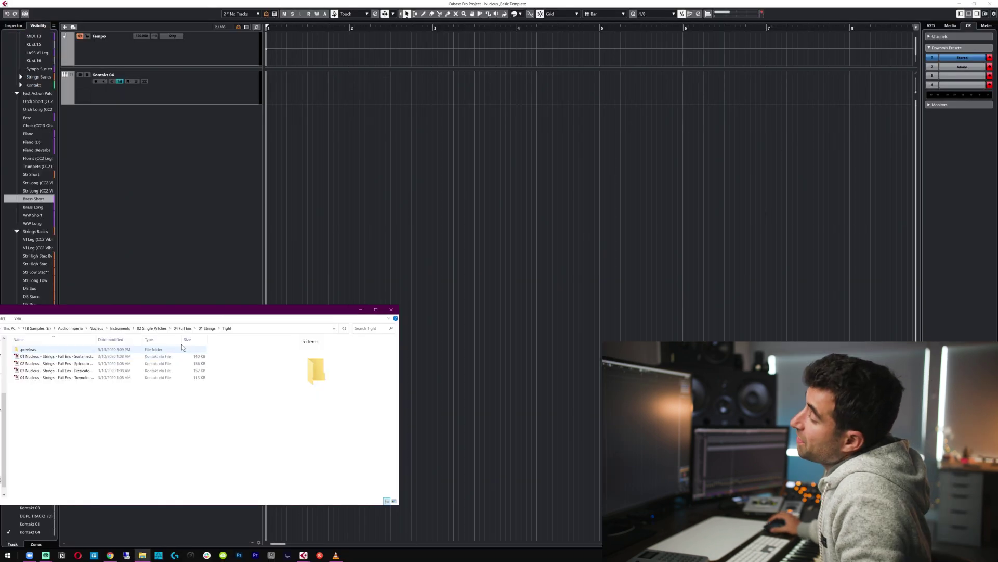
{"action": "left_click", "coordinate": [207, 328]}
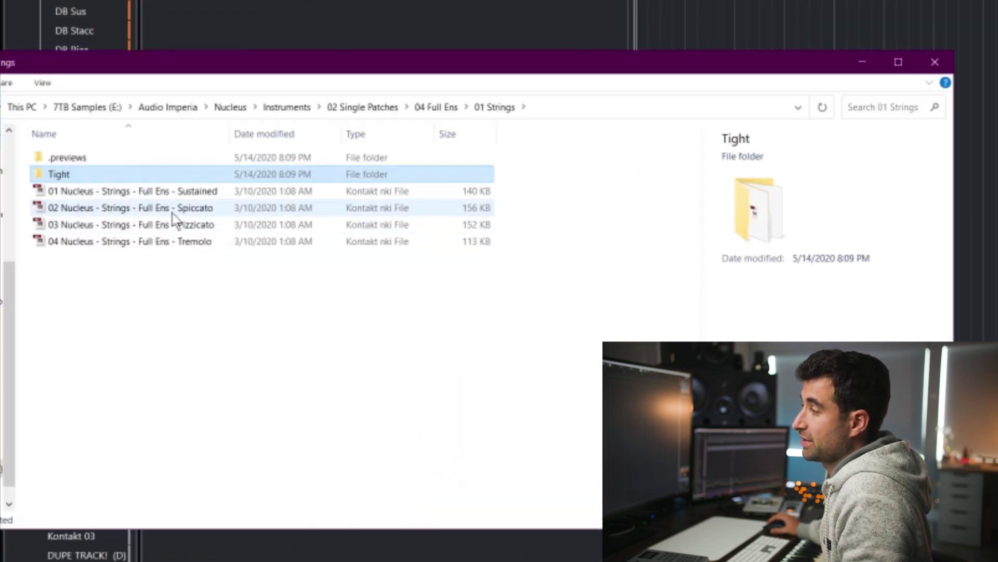
Load the patch 02 Nucleus - Strings - Full Ens - Spiccato from the 01 Strings folder into the Kontakt rack.
{"action": "left_click", "coordinate": [73, 372]}
{"action": "left_click_drag", "start_coordinate": [150, 209], "coordinate": [171, 363]}
{"action": "key", "text": "alt+Tab"}
{"action": "left_click_drag", "start_coordinate": [452, 266], "coordinate": [445, 301]}
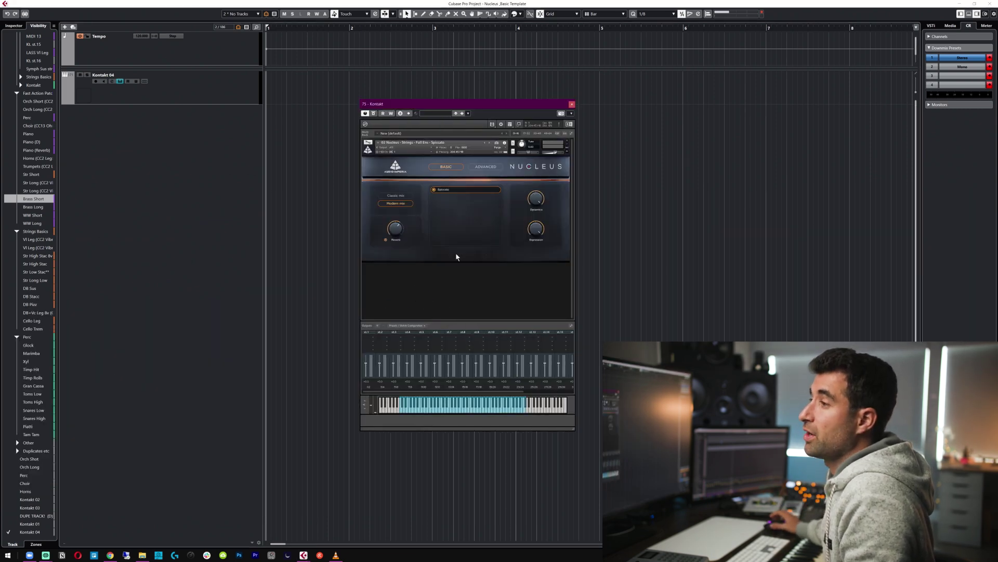
Load the full-ensemble woodwinds Staccatissimo patch from the 02 Woodwinds folder into the same Kontakt rack.
{"action": "key", "text": "alt+Tab"}
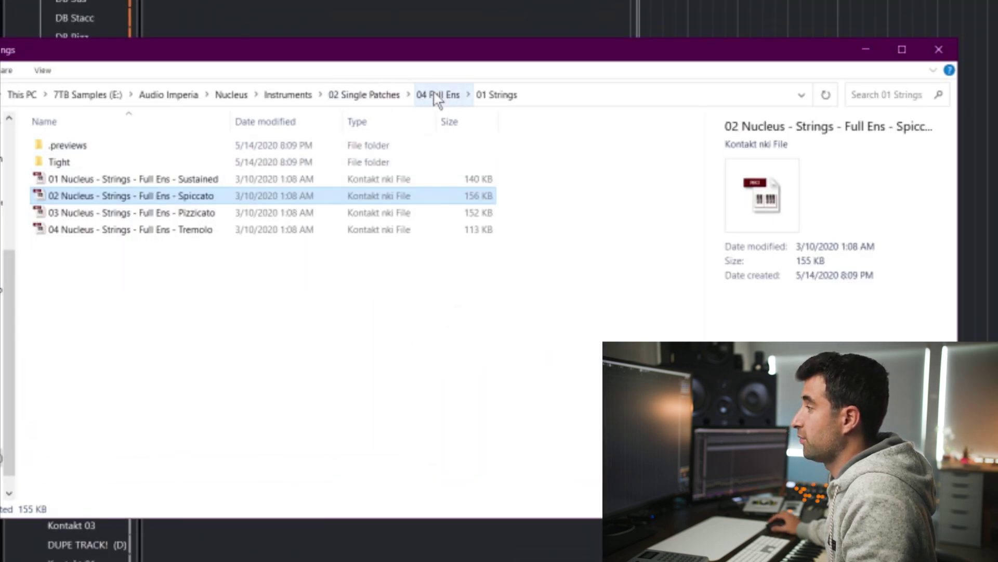
{"action": "left_click", "coordinate": [437, 95]}
{"action": "double_click", "coordinate": [114, 165]}
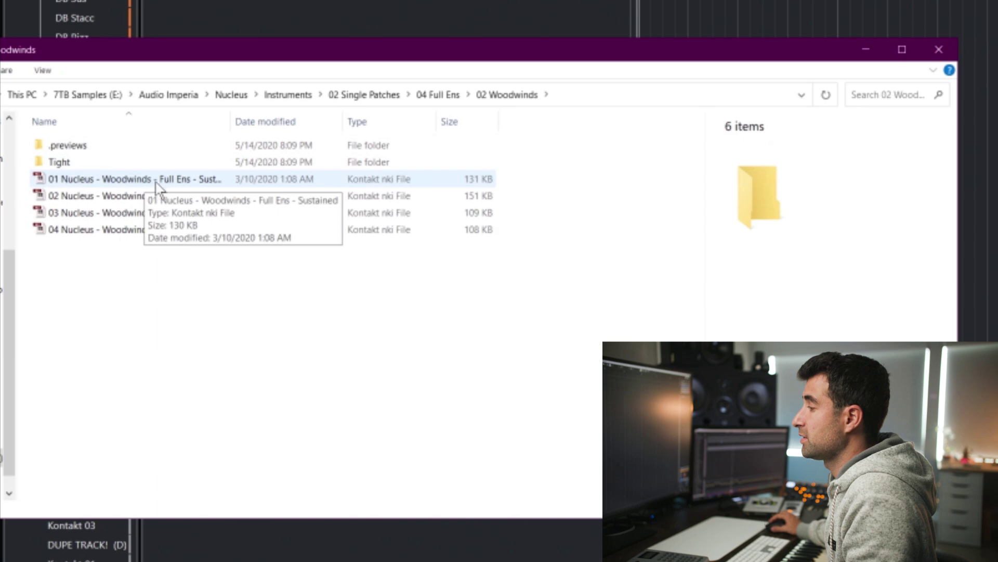
{"action": "left_click_drag", "start_coordinate": [230, 121], "coordinate": [316, 122]}
{"action": "left_click_drag", "start_coordinate": [214, 200], "coordinate": [230, 211]}
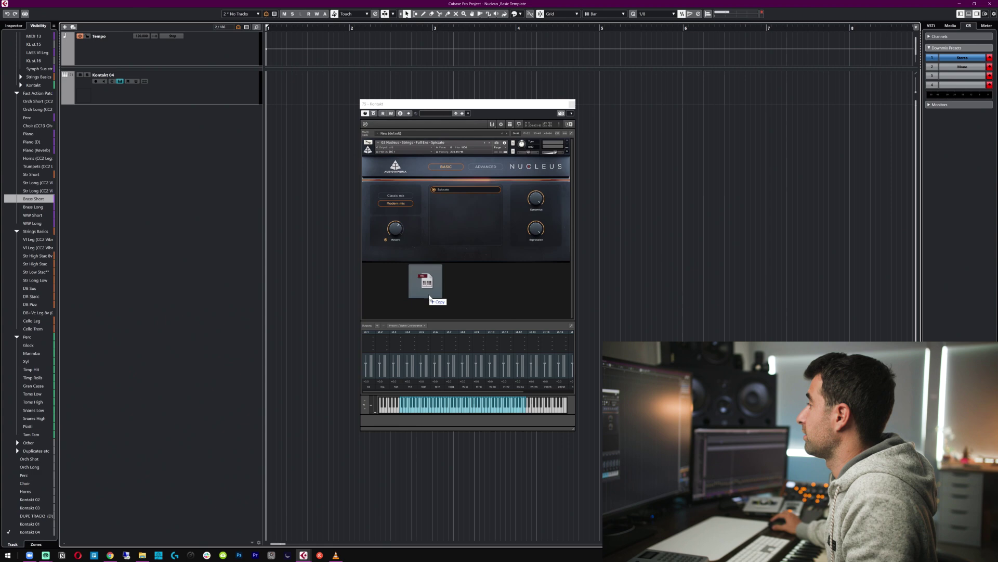
{"action": "left_click_drag", "start_coordinate": [430, 297], "coordinate": [432, 298]}
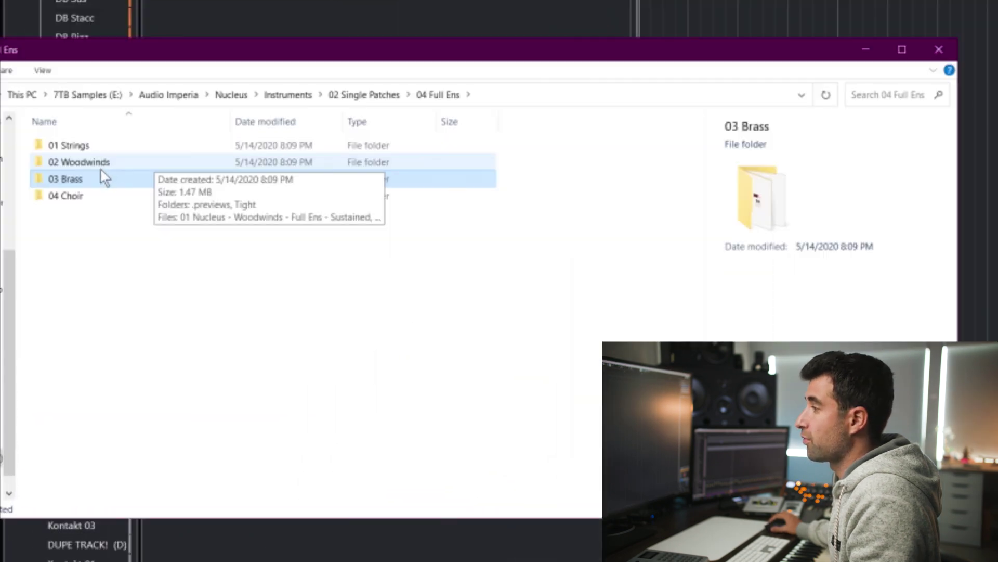
Load 02 Nucleus - Brass - Full Ens - Staccatissimo from the 03 Brass folder into Kontakt below the woodwinds.
{"action": "double_click", "coordinate": [34, 366]}
{"action": "left_click_drag", "start_coordinate": [130, 200], "coordinate": [208, 222]}
{"action": "key", "text": "alt+Tab"}
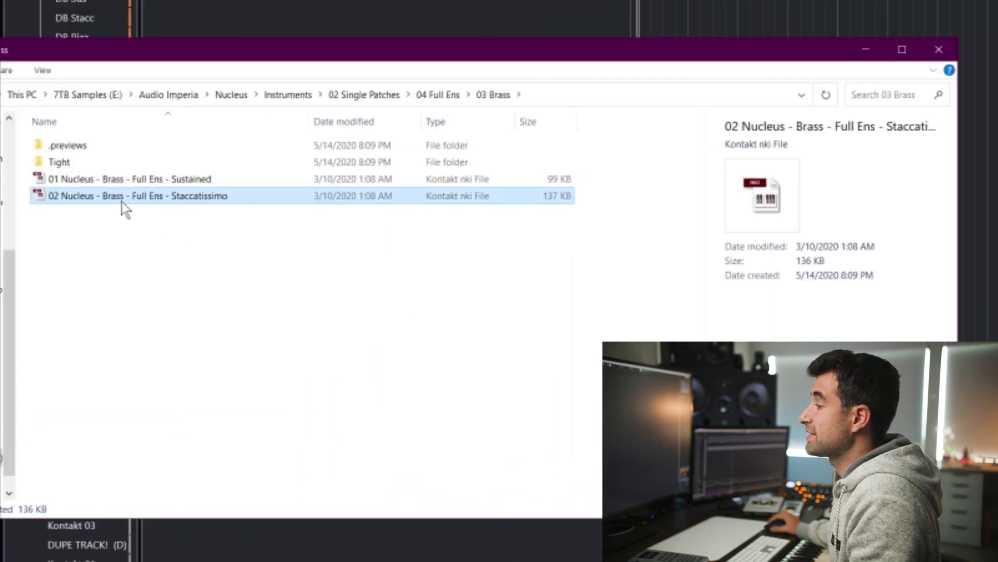
{"action": "left_click_drag", "start_coordinate": [87, 382], "coordinate": [391, 346]}
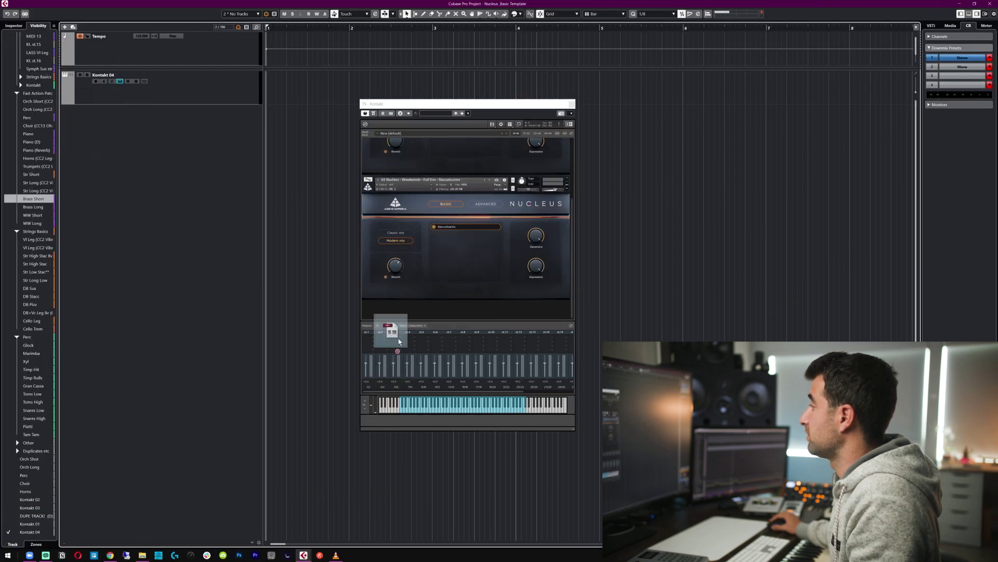
{"action": "left_click_drag", "start_coordinate": [423, 312], "coordinate": [424, 313]}
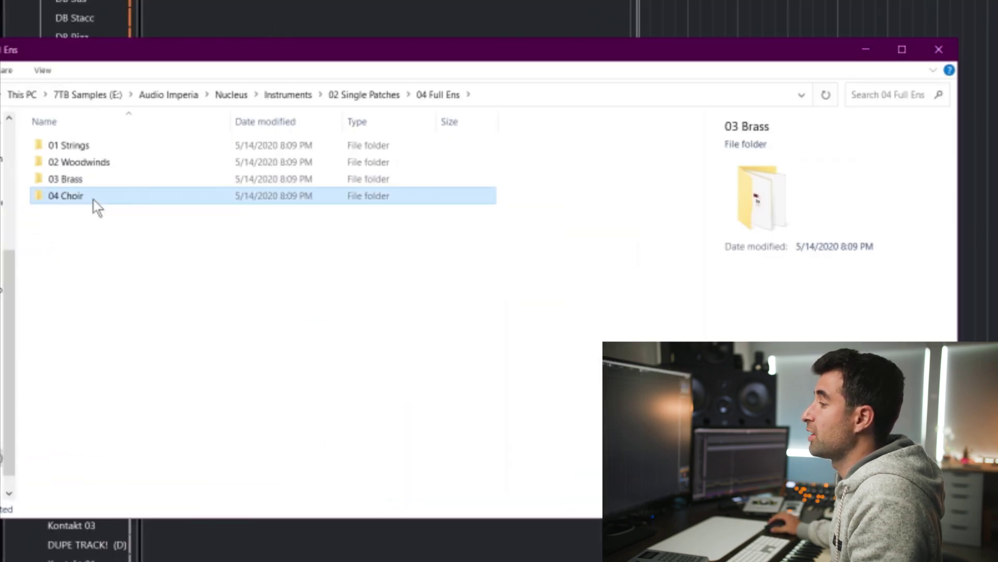
Load 03 Nucleus - Choir - Full Ens - Staccatissimo Phrases from the 04 Choir folder into Kontakt below the brass.
{"action": "double_click", "coordinate": [99, 203]}
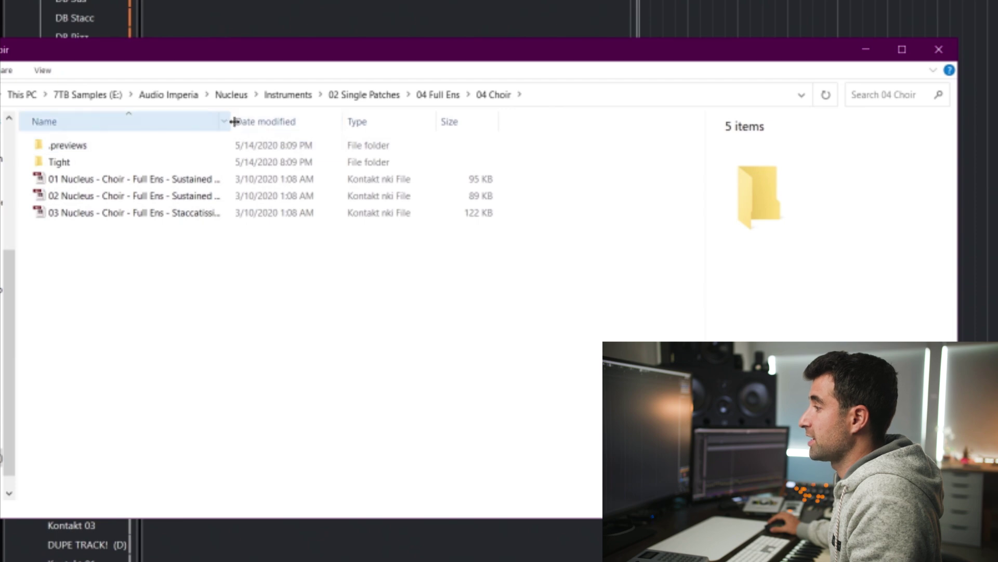
{"action": "left_click_drag", "start_coordinate": [231, 125], "coordinate": [295, 125]}
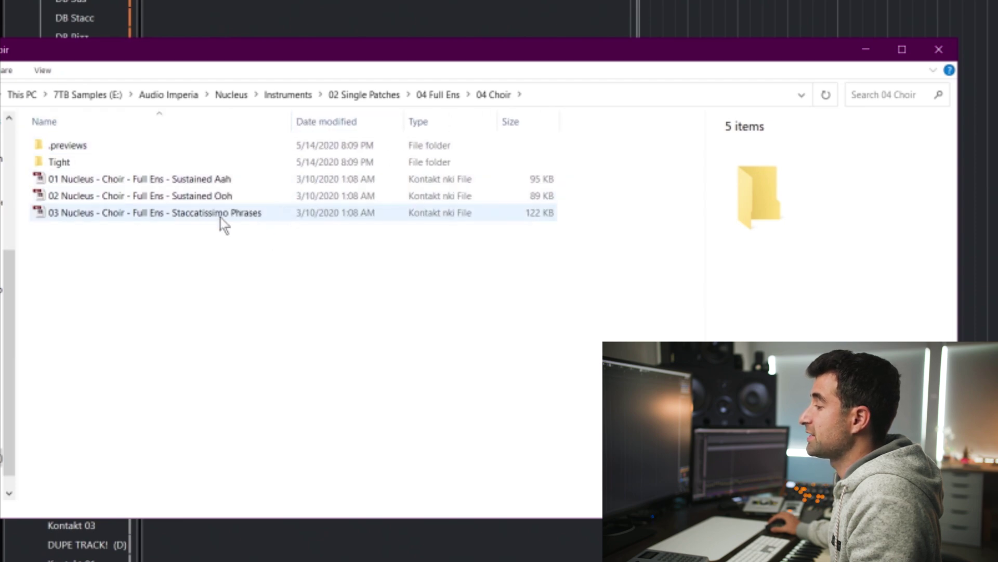
{"action": "left_click_drag", "start_coordinate": [190, 212], "coordinate": [220, 232]}
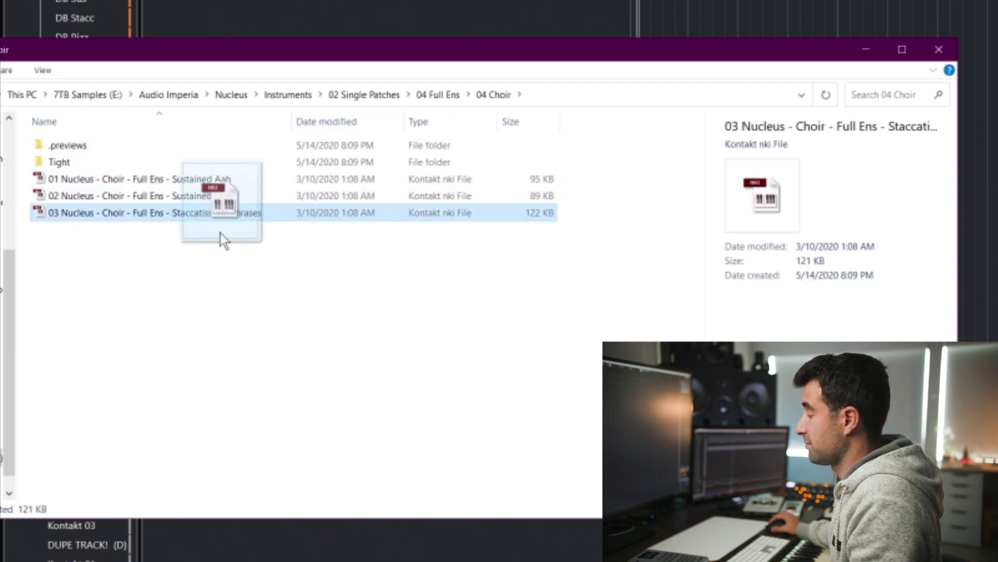
{"action": "key", "text": "alt+Tab"}
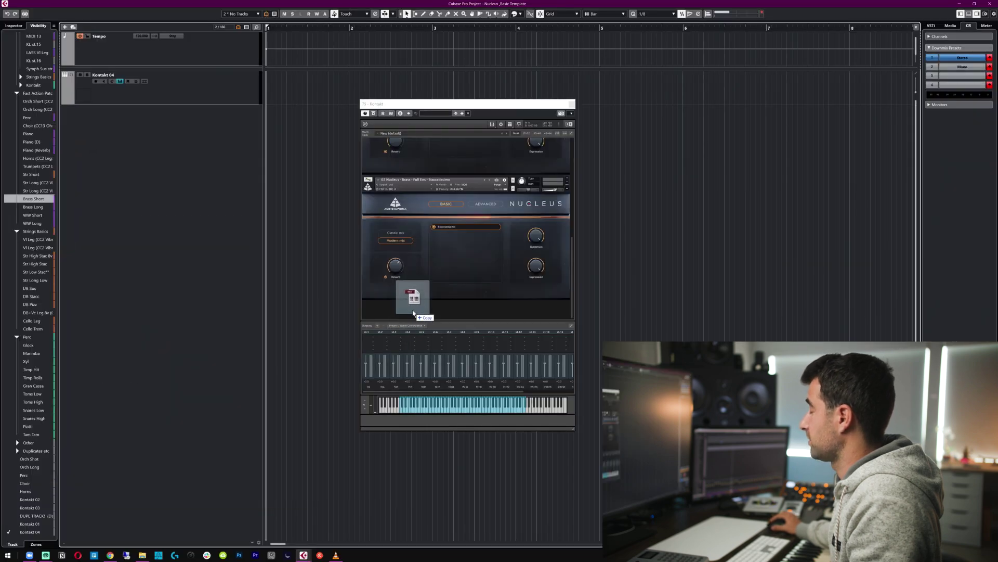
{"action": "left_click_drag", "start_coordinate": [414, 312], "coordinate": [402, 315]}
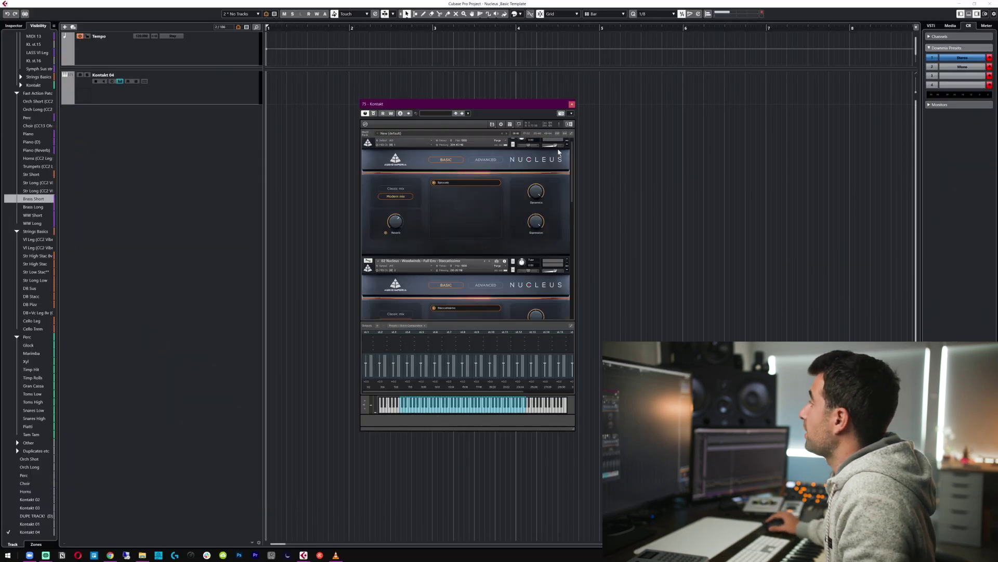
Set the woodwinds Staccatissimo instrument's MIDI channel to Port A, channel 1.
{"action": "scroll", "coordinate": [573, 146], "scroll_direction": "up", "scroll_amount": 1}
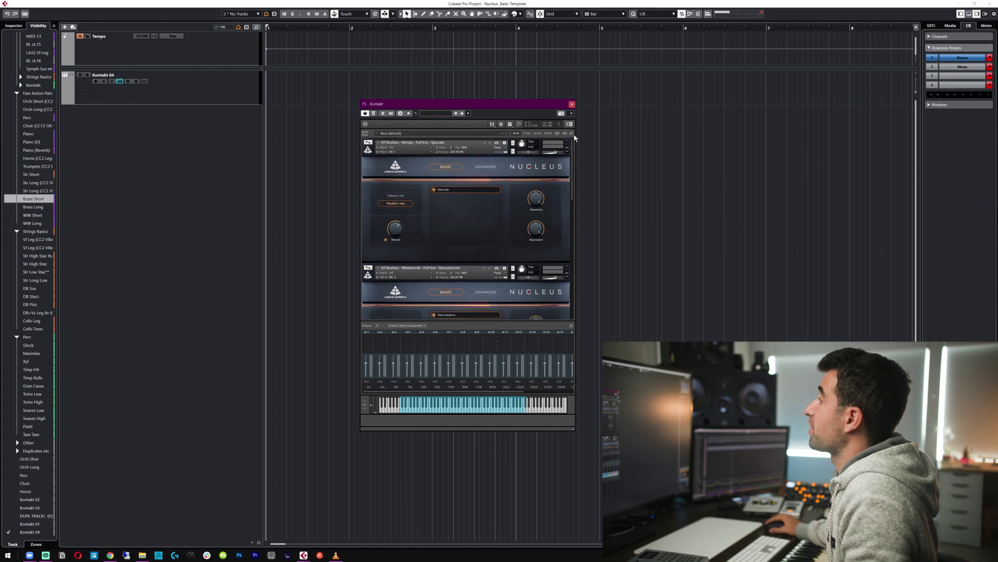
{"action": "scroll", "coordinate": [573, 167], "scroll_direction": "down", "scroll_amount": 5}
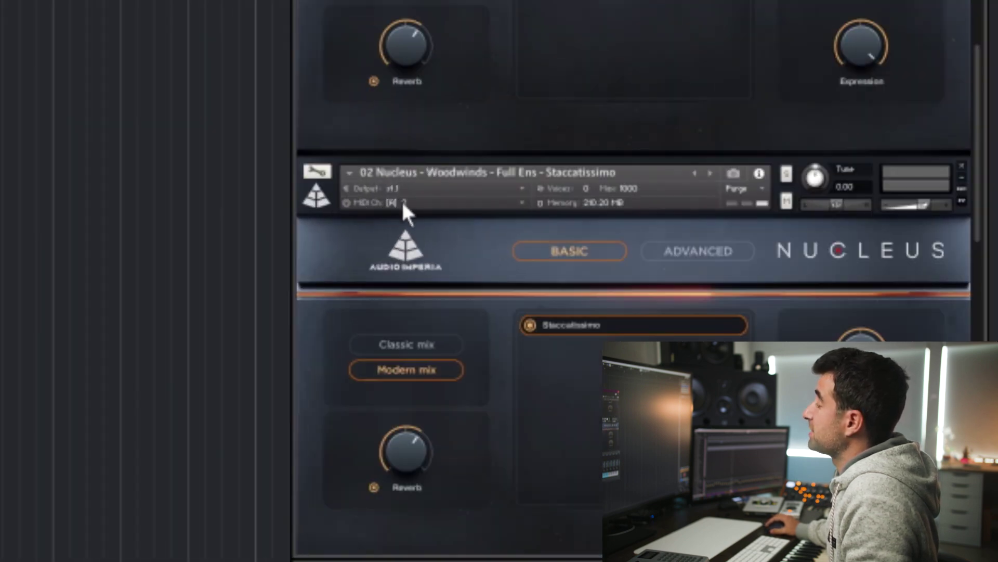
{"action": "left_click", "coordinate": [403, 206]}
{"action": "mouse_move", "coordinate": [439, 232]}
{"action": "left_click", "coordinate": [536, 234]}
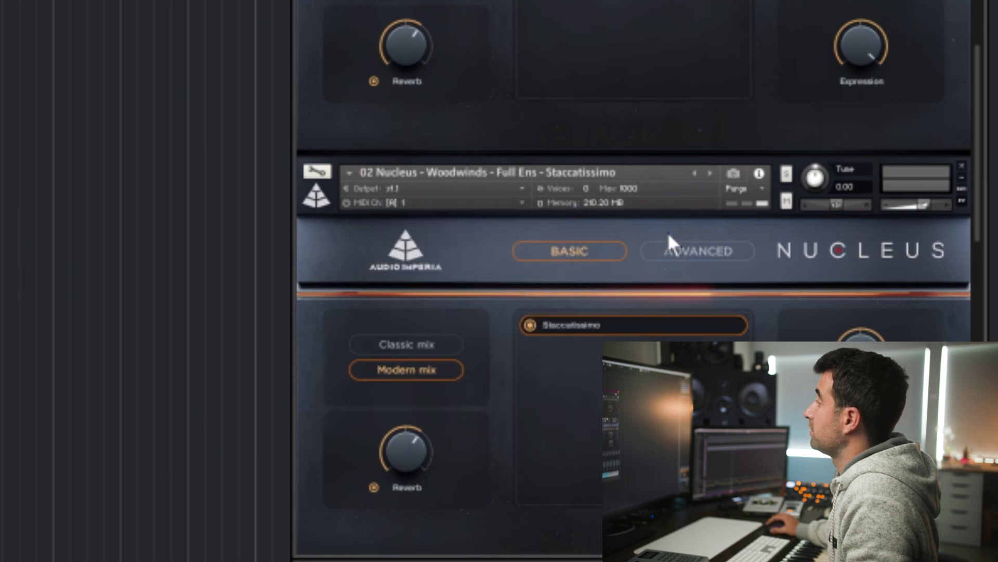
Set the MIDI channel of the brass Staccatissimo and choir Staccatissimo Phrases instruments to Port A, channel 1.
{"action": "left_click_drag", "start_coordinate": [980, 156], "coordinate": [975, 254]}
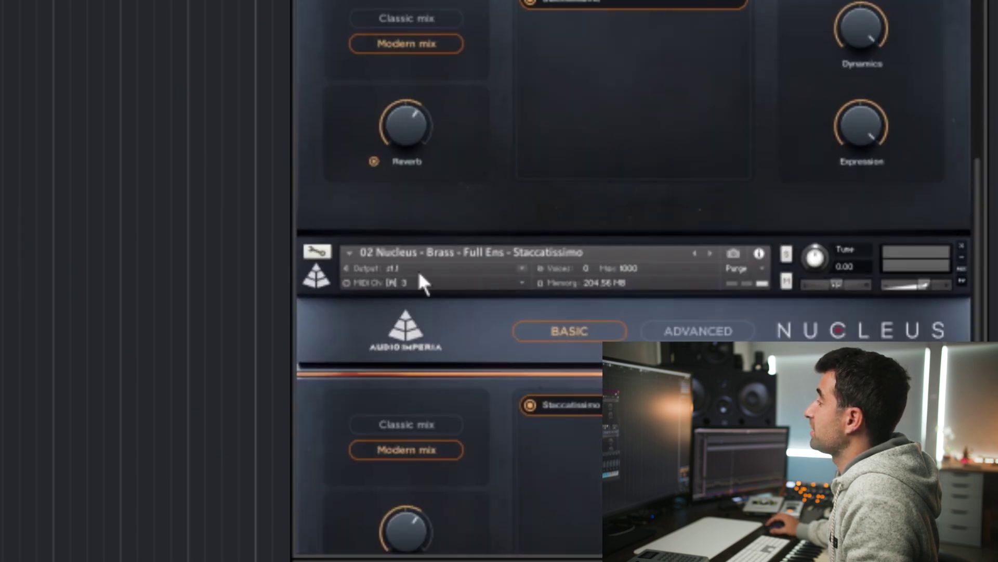
{"action": "left_click", "coordinate": [402, 284]}
{"action": "mouse_move", "coordinate": [475, 311]}
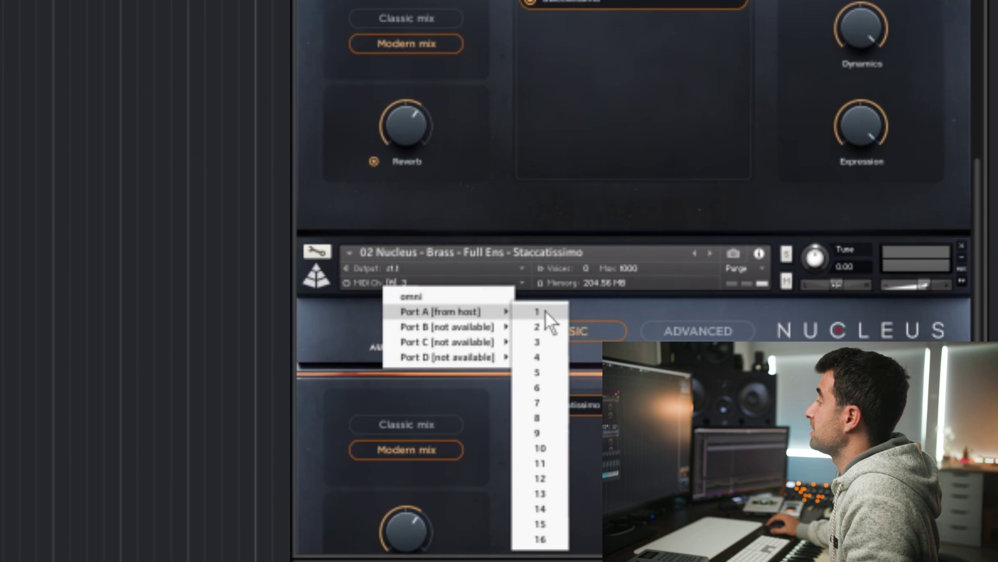
{"action": "left_click", "coordinate": [545, 311]}
{"action": "scroll", "coordinate": [978, 231], "scroll_direction": "down", "scroll_amount": 8}
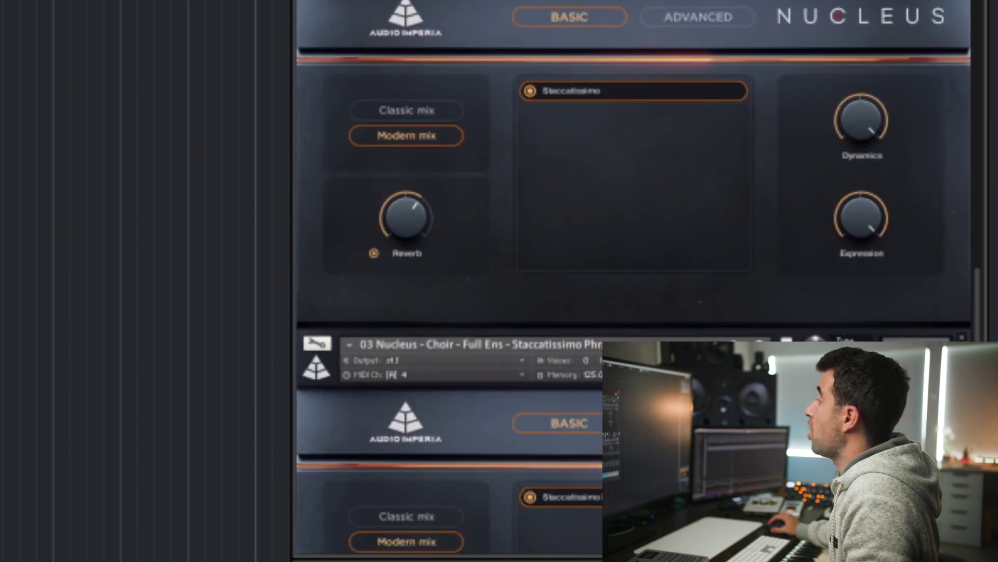
{"action": "left_click", "coordinate": [405, 257]}
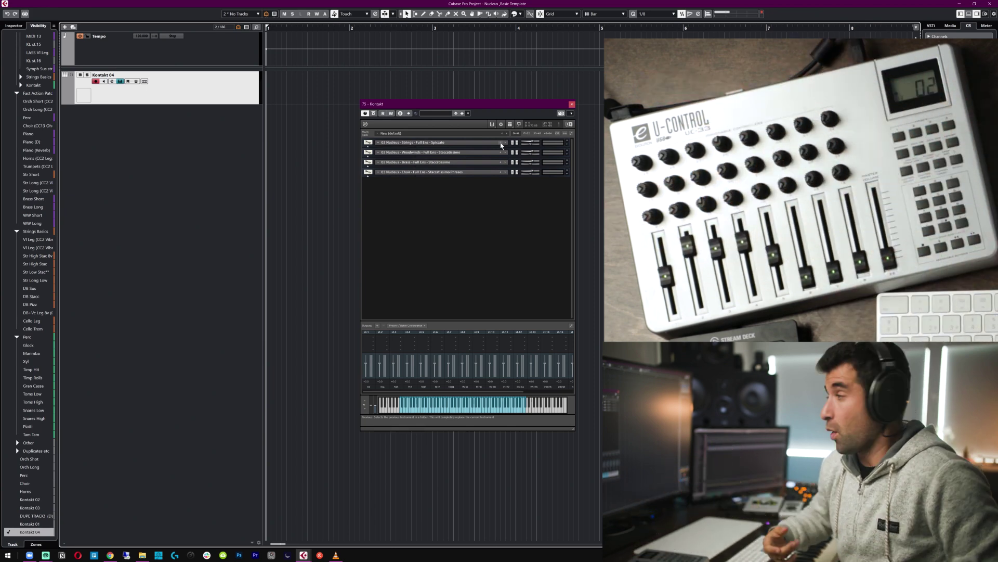
Open the choir Staccatissimo Phrases instrument for editing and show the modulation settings of its Amplifier module.
{"action": "left_click", "coordinate": [567, 176]}
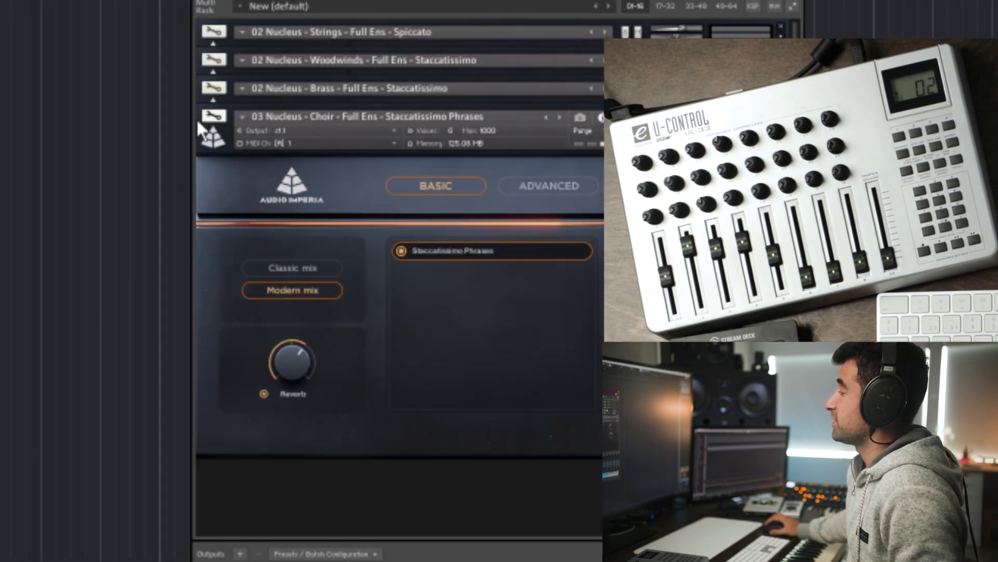
{"action": "left_click", "coordinate": [214, 117]}
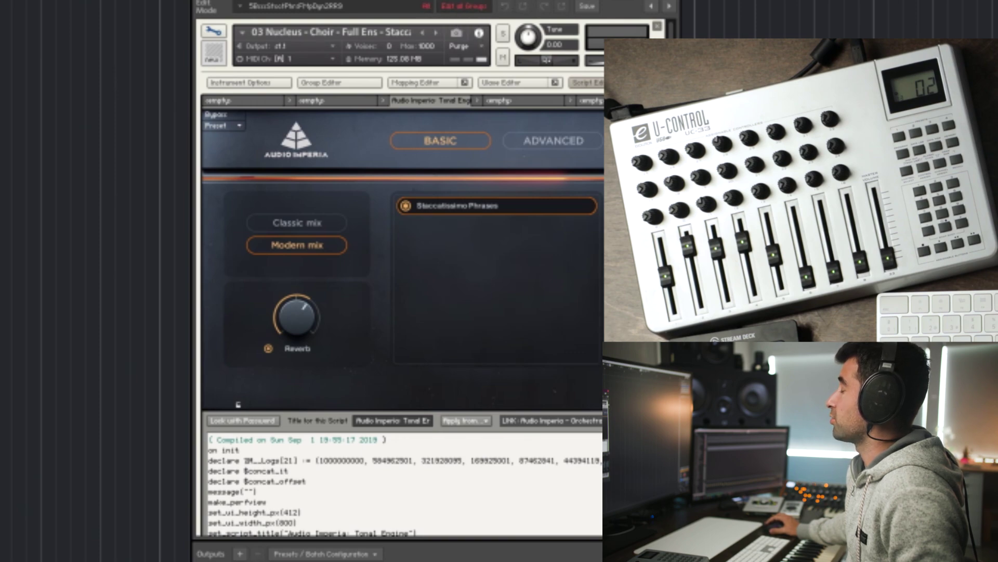
{"action": "scroll", "coordinate": [400, 281], "scroll_direction": "down", "scroll_amount": 10}
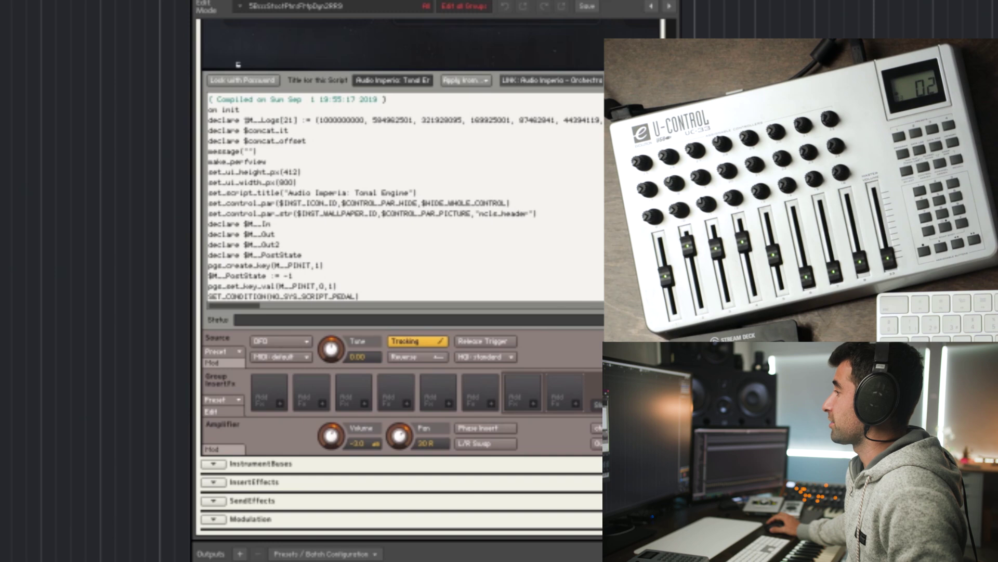
{"action": "left_click", "coordinate": [221, 451]}
{"action": "scroll", "coordinate": [571, 387], "scroll_direction": "down", "scroll_amount": 3}
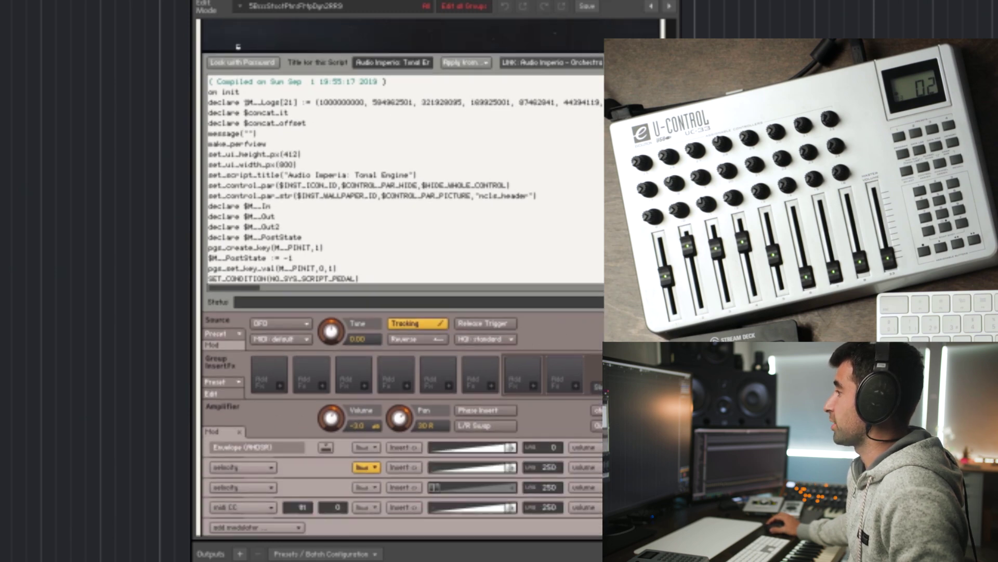
Add an external-source midi CC modulator to the choir's amplifier and set its controller number to 2.
{"action": "left_click", "coordinate": [242, 447]}
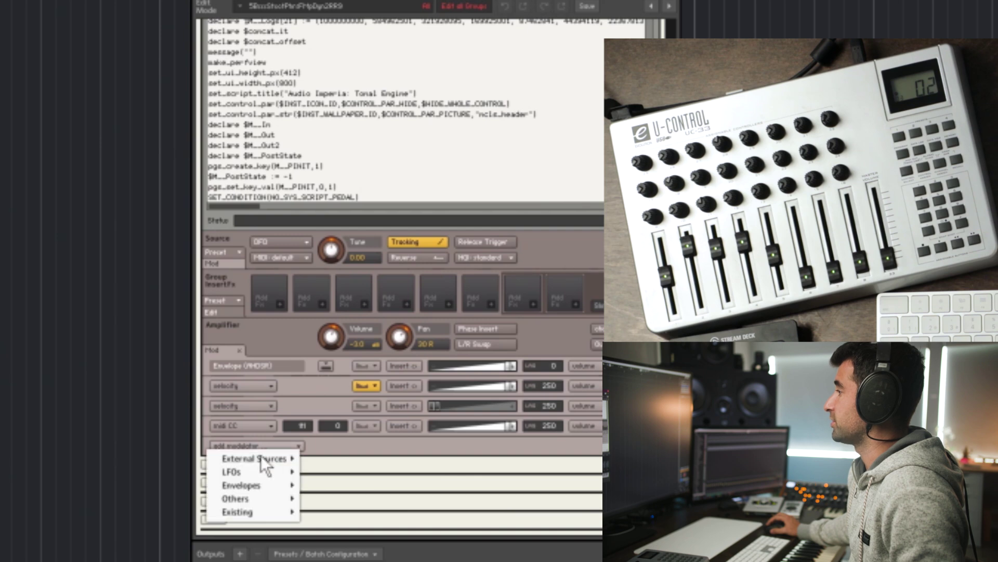
{"action": "mouse_move", "coordinate": [268, 457]}
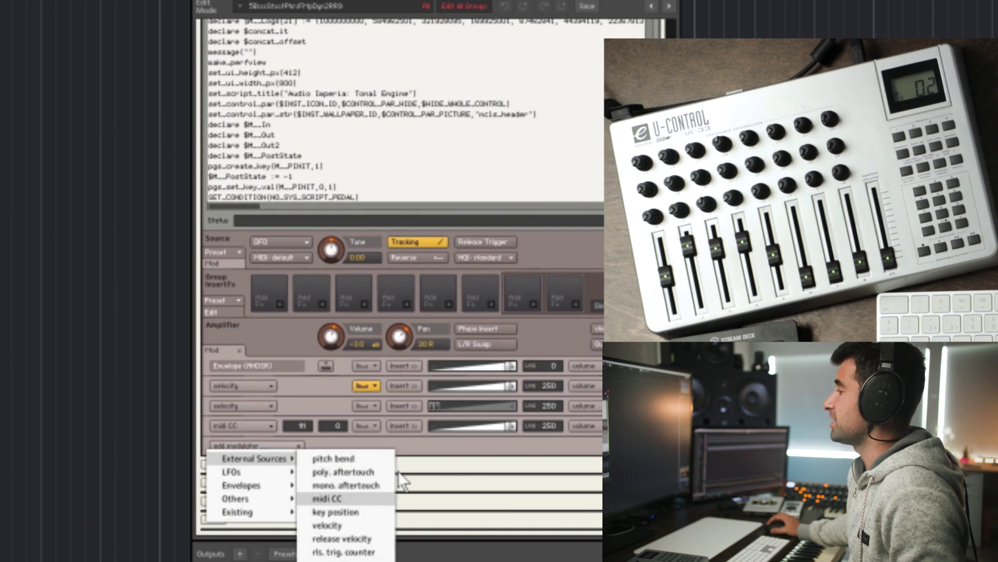
{"action": "key", "text": "Return"}
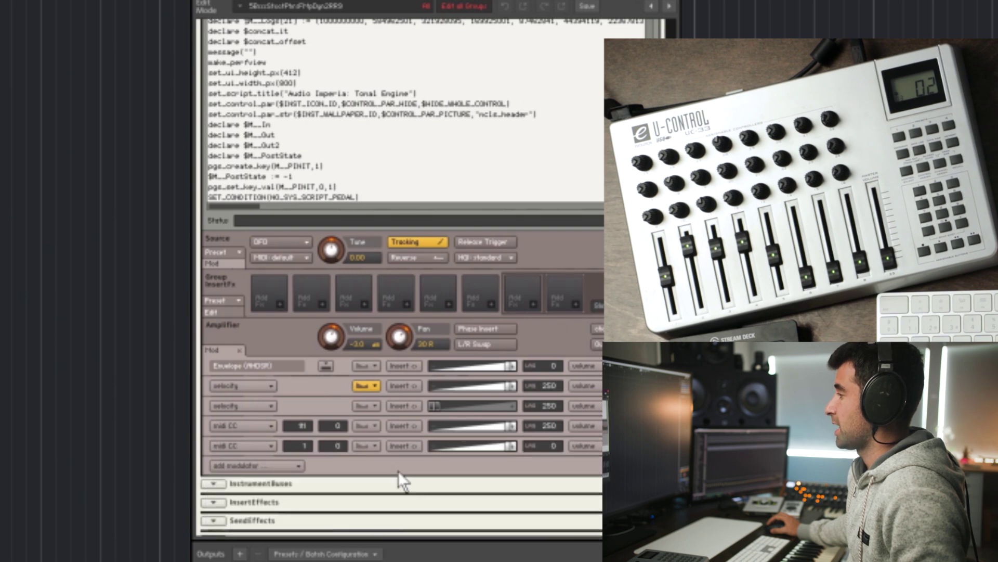
{"action": "left_click_drag", "start_coordinate": [298, 442], "coordinate": [326, 449]}
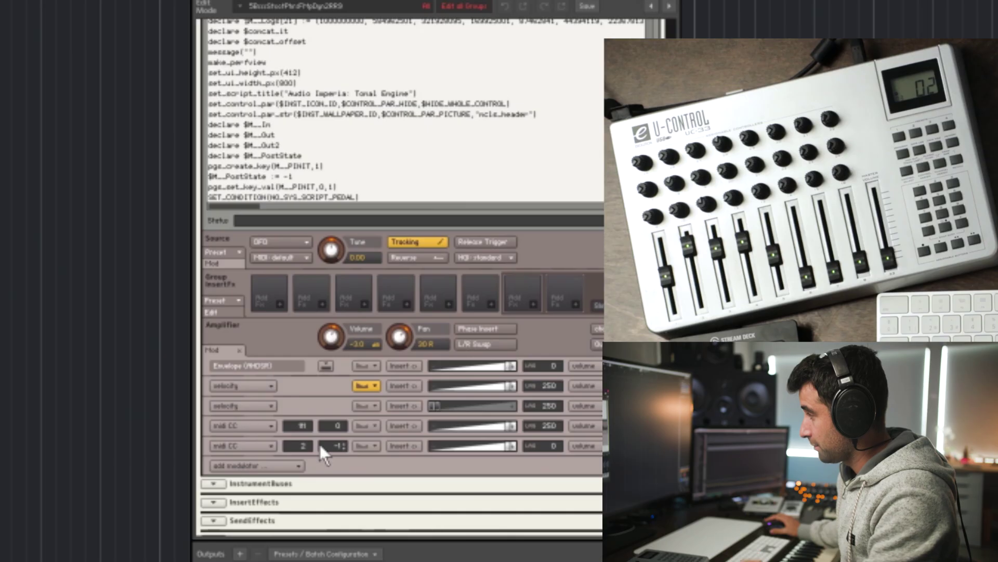
{"action": "left_click", "coordinate": [289, 445]}
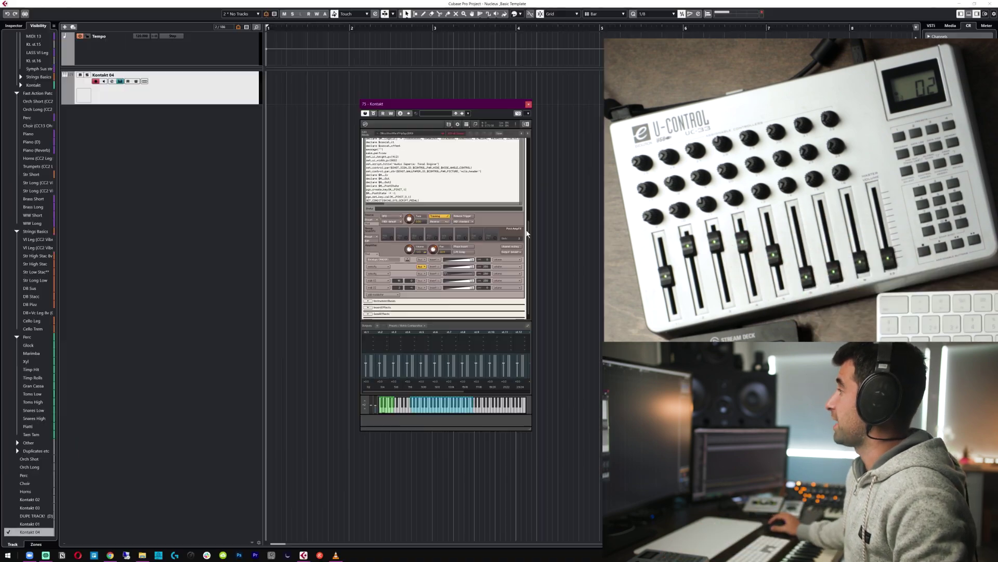
Close the choir Staccatissimo Phrases instrument's editor to return to the multi rack and bring up its volume slider's options.
{"action": "left_click_drag", "start_coordinate": [527, 234], "coordinate": [533, 131]}
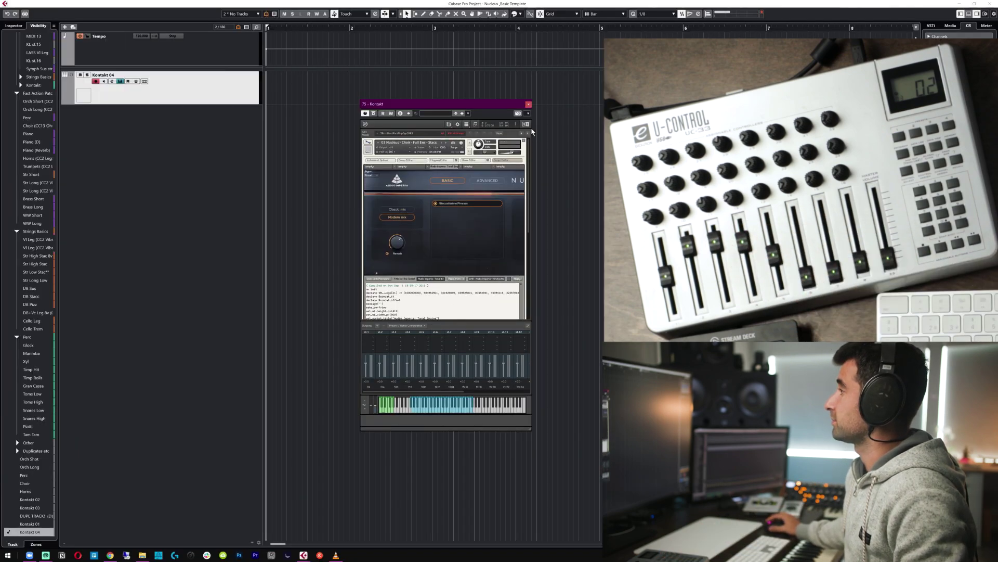
{"action": "left_click", "coordinate": [369, 144]}
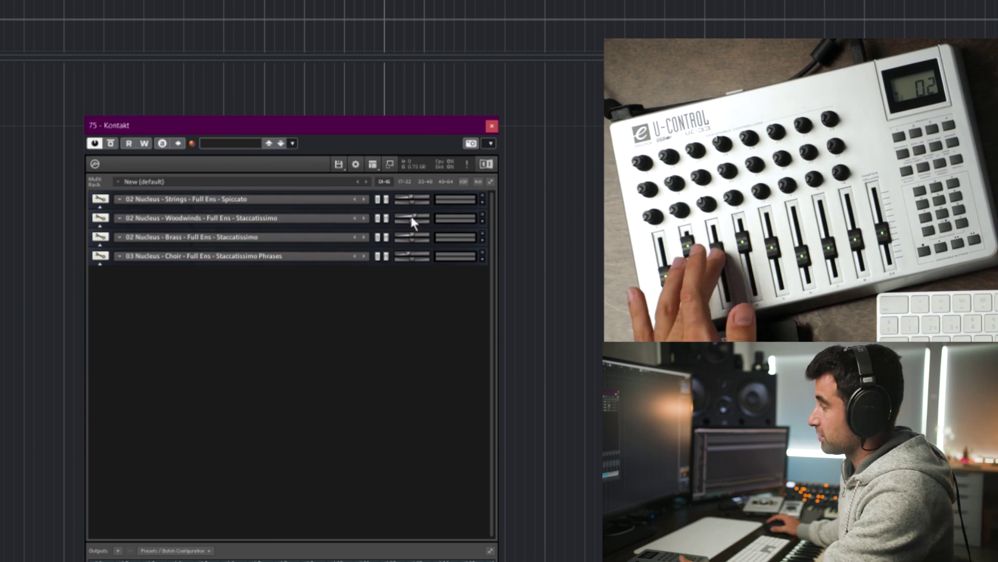
{"action": "right_click", "coordinate": [418, 256]}
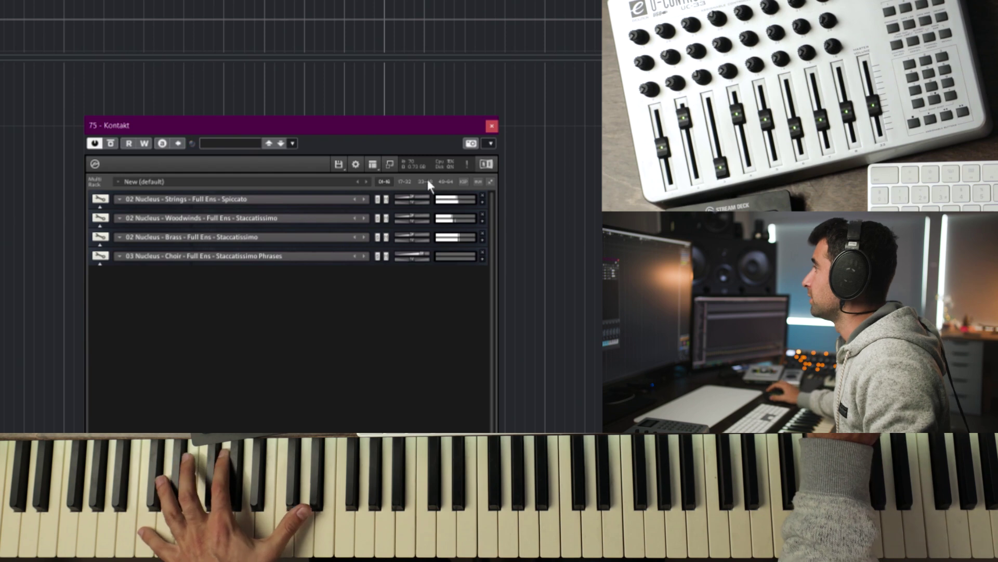
Lower the brass Staccatissimo volume and raise the woodwinds Staccatissimo volume to balance the woodwinds against the strings.
{"action": "left_click", "coordinate": [413, 240]}
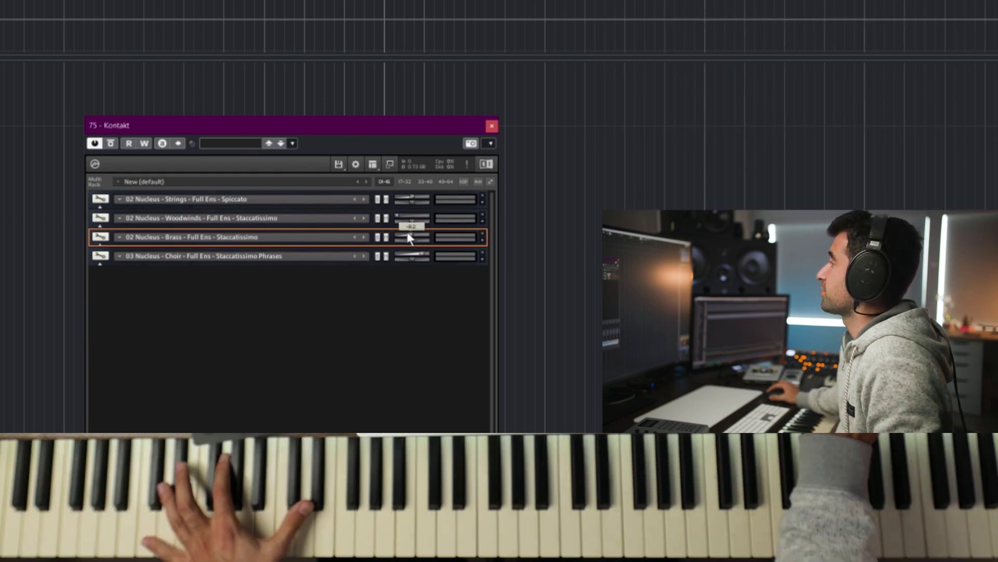
{"action": "left_click", "coordinate": [379, 263]}
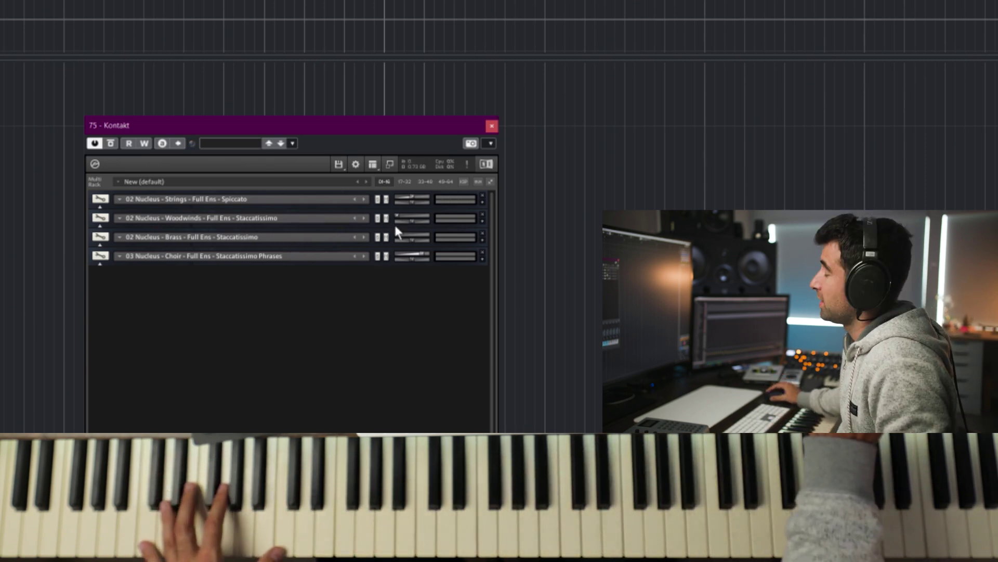
{"action": "mouse_move", "coordinate": [398, 218]}
{"action": "left_mouse_down"}
{"action": "mouse_move", "coordinate": [414, 223]}
{"action": "mouse_move", "coordinate": [416, 213]}
{"action": "left_mouse_up"}
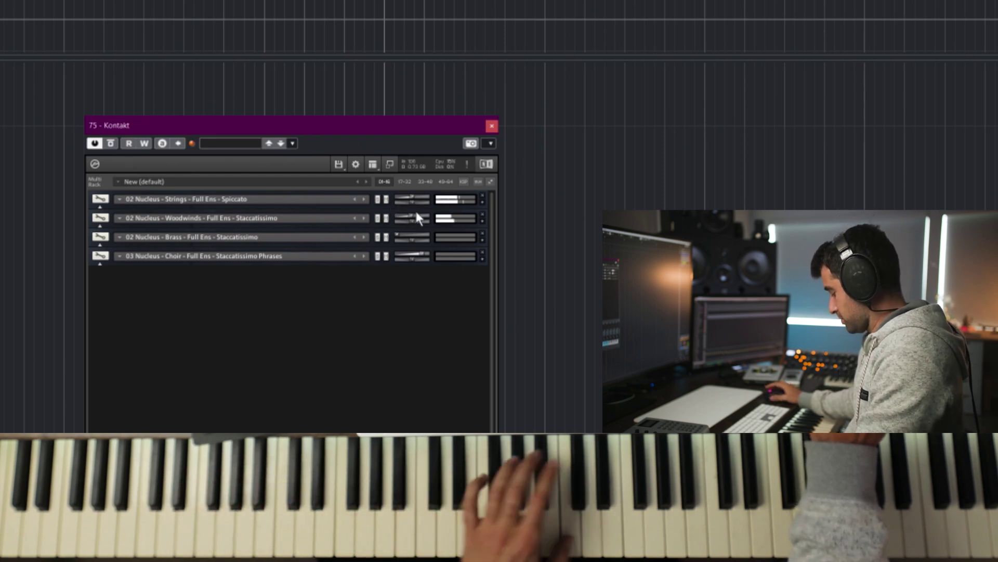
{"action": "left_click_drag", "start_coordinate": [411, 215], "coordinate": [417, 208]}
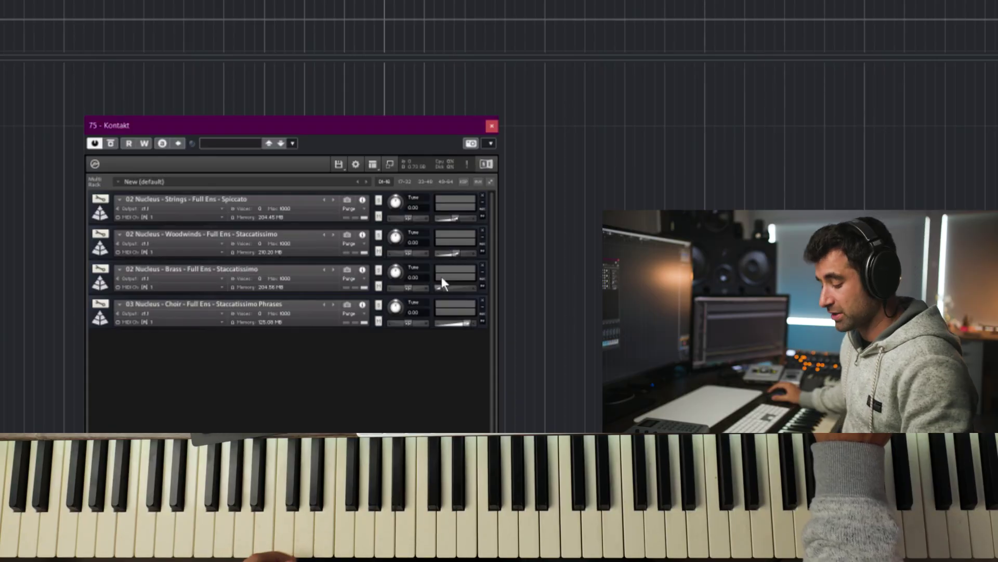
Raise the brass Staccatissimo volume to about -3 dB to balance it with the strings and woodwinds.
{"action": "left_click_drag", "start_coordinate": [440, 286], "coordinate": [459, 284]}
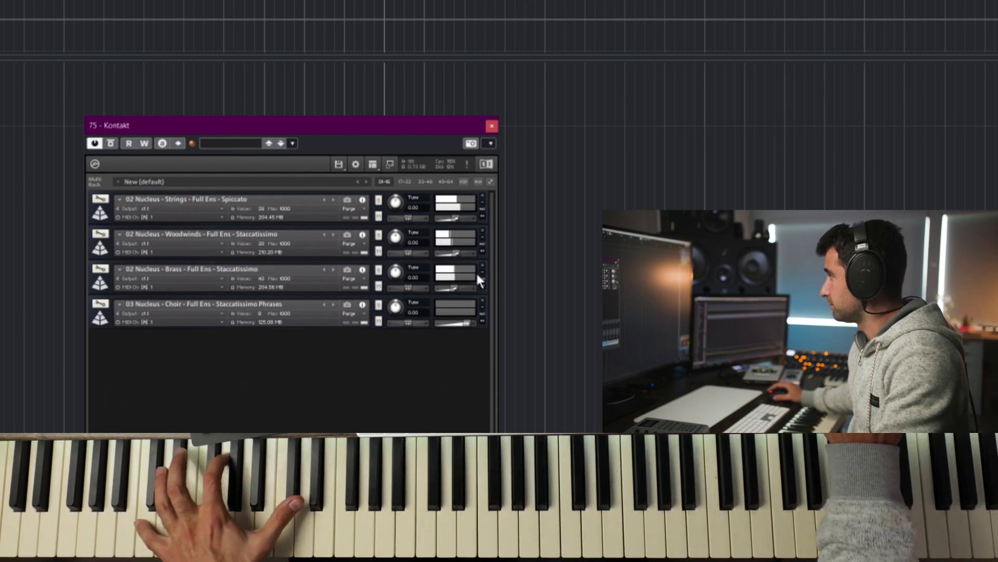
{"action": "left_click_drag", "start_coordinate": [440, 288], "coordinate": [458, 288]}
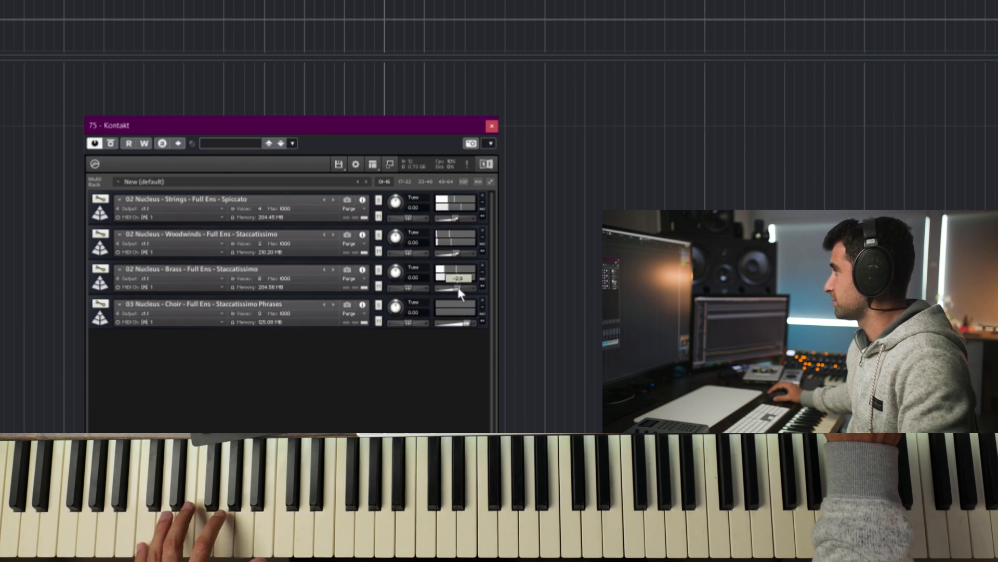
{"action": "left_click_drag", "start_coordinate": [458, 289], "coordinate": [456, 289]}
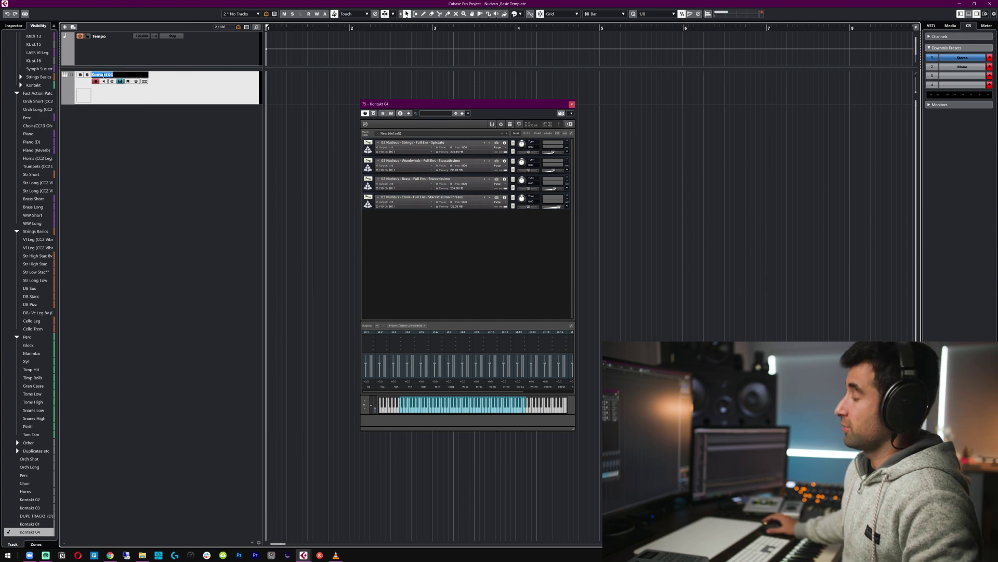
Rename the Kontakt track as Orch Short (CC2 Choir) and close its Kontakt window.
{"action": "type", "text": "Orch Short (CC2 Choir)"}
{"action": "key", "text": "Return"}
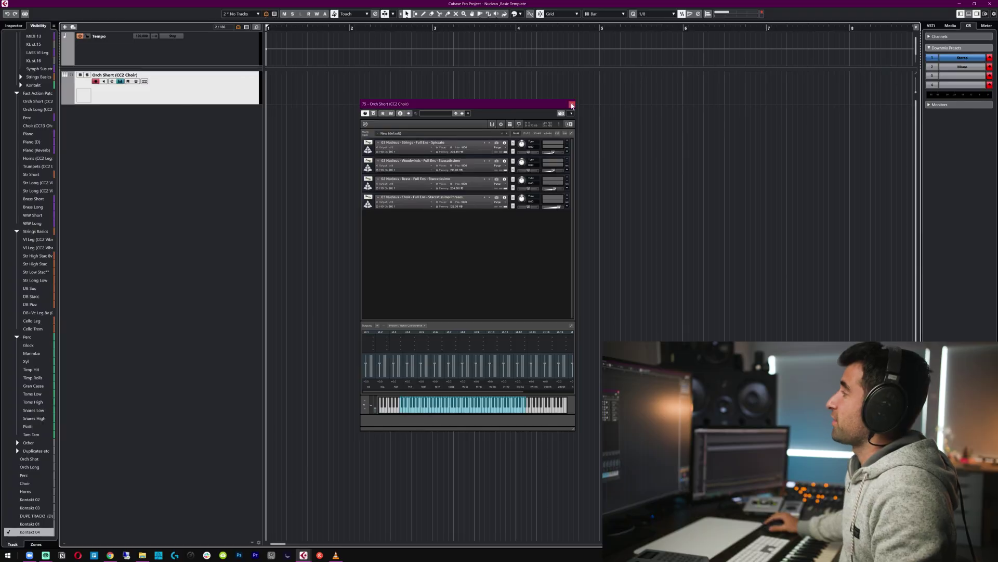
{"action": "left_click", "coordinate": [572, 104]}
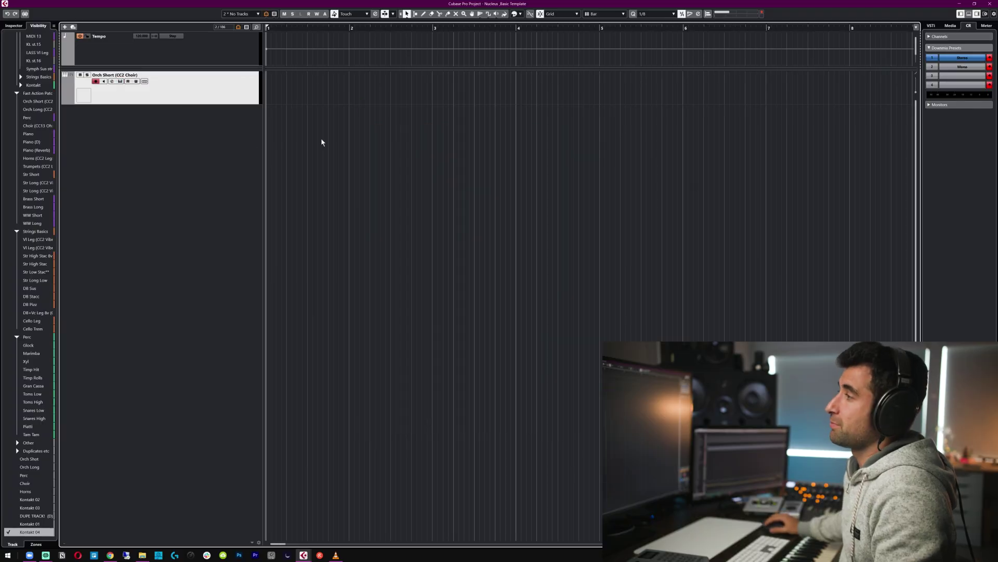
Add a new Kontakt instrument track below Orch Short (CC2 Choir).
{"action": "right_click", "coordinate": [174, 157]}
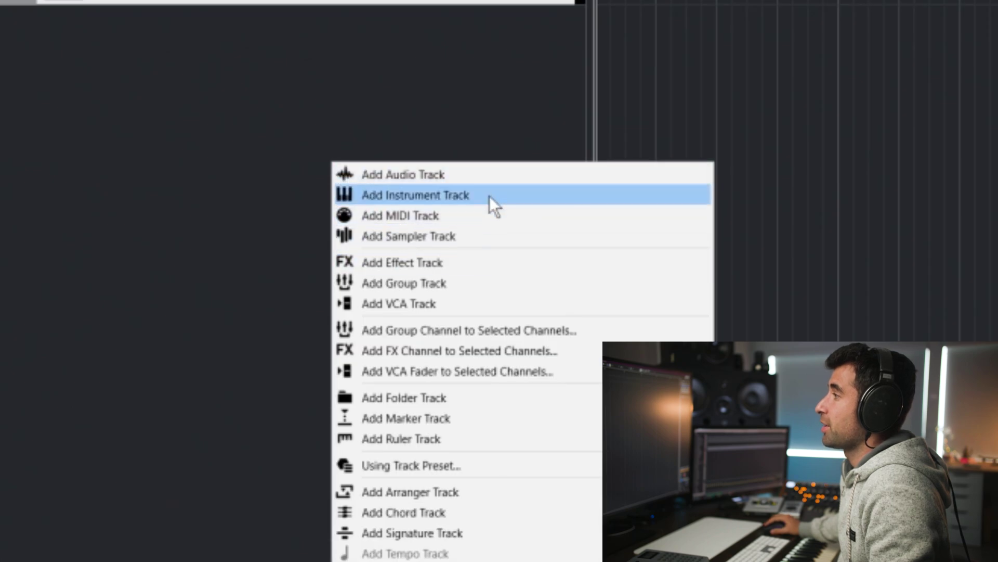
{"action": "left_click", "coordinate": [229, 172]}
{"action": "key", "text": "Return"}
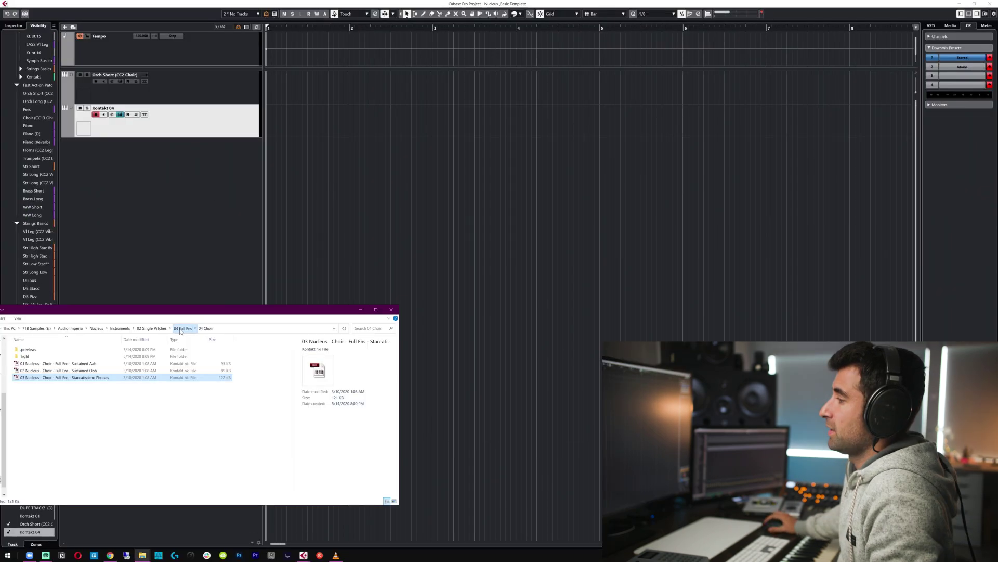
Locate the Sustained patches of the Nucleus strings and woodwinds in the 04 Full Ens folder.
{"action": "left_click", "coordinate": [181, 329]}
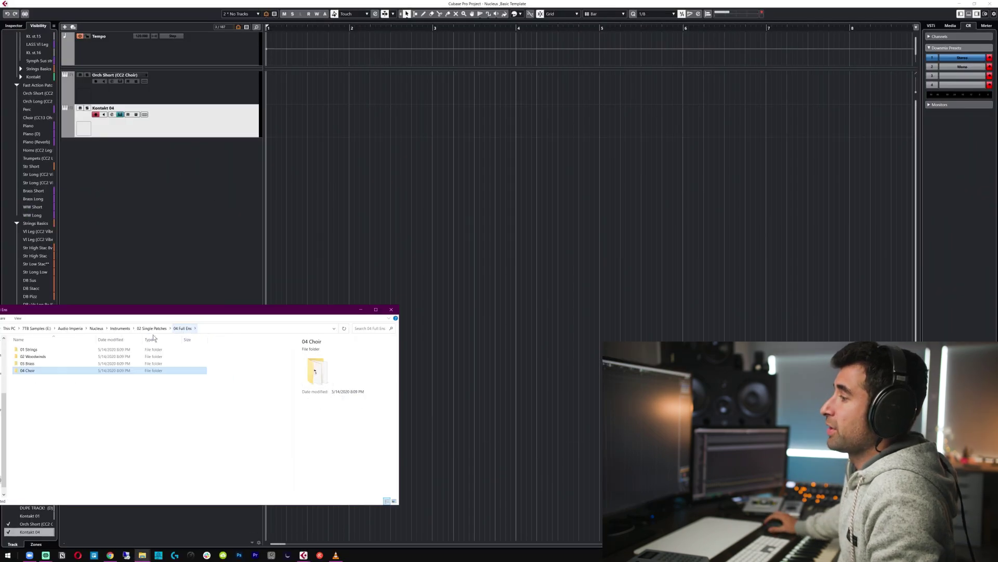
{"action": "double_click", "coordinate": [29, 349]}
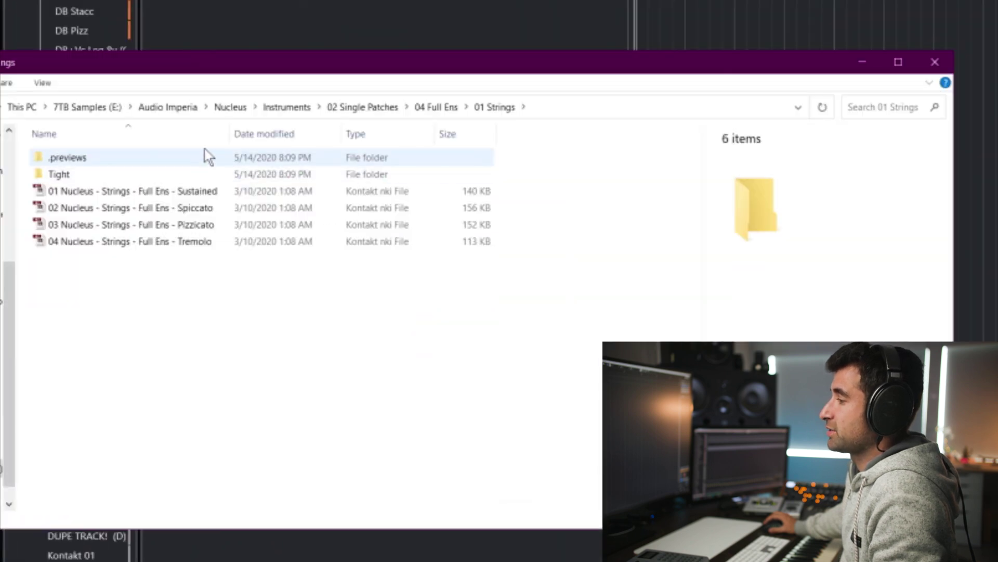
{"action": "left_click", "coordinate": [208, 191]}
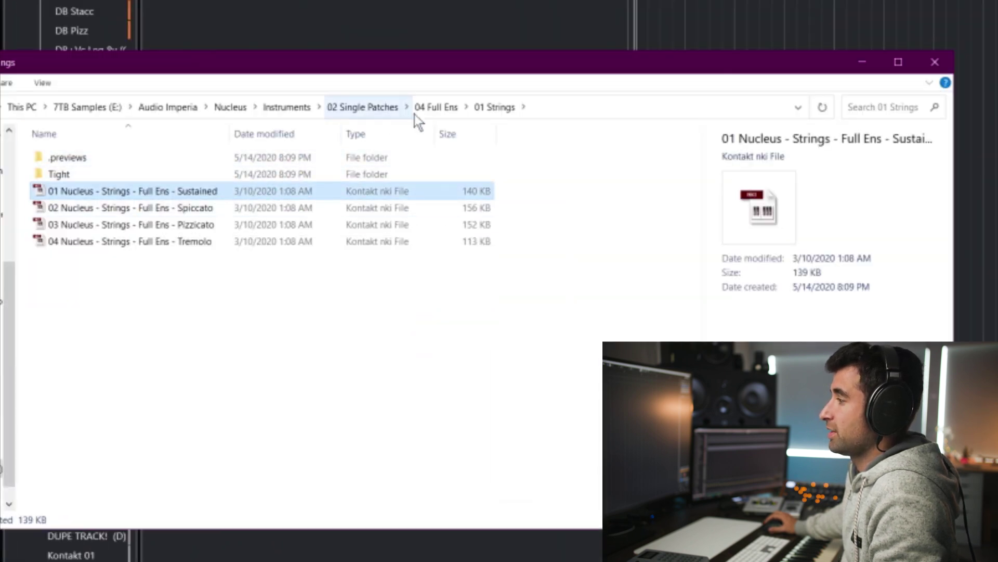
{"action": "left_click", "coordinate": [436, 107]}
{"action": "double_click", "coordinate": [147, 175]}
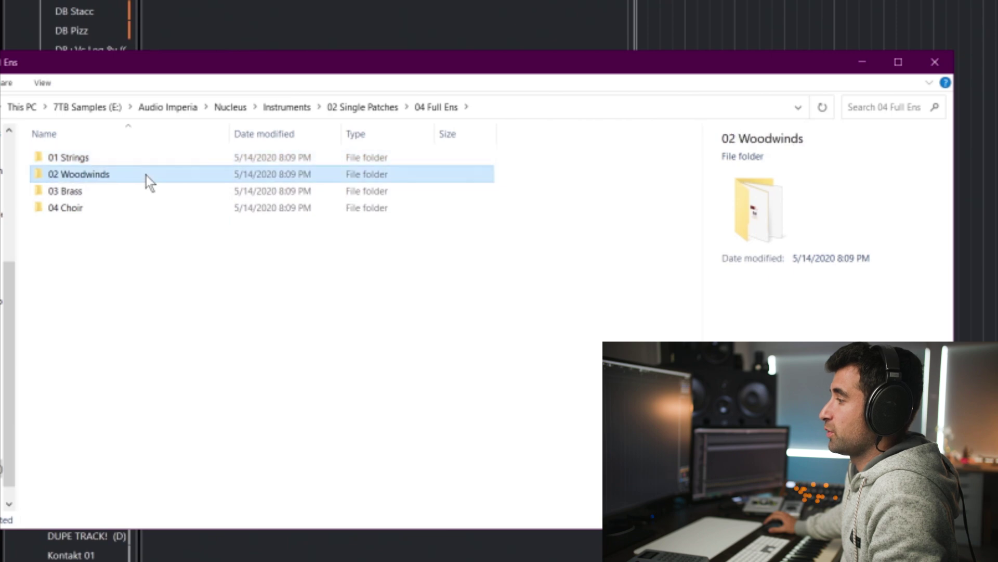
{"action": "left_click", "coordinate": [263, 189]}
Locate the full-ensemble brass Sustained patch and the choir Sustained Aah and Sustained Ooh patches.
{"action": "left_click", "coordinate": [437, 108]}
{"action": "left_click", "coordinate": [110, 197]}
{"action": "double_click", "coordinate": [110, 196]}
{"action": "left_click", "coordinate": [297, 193]}
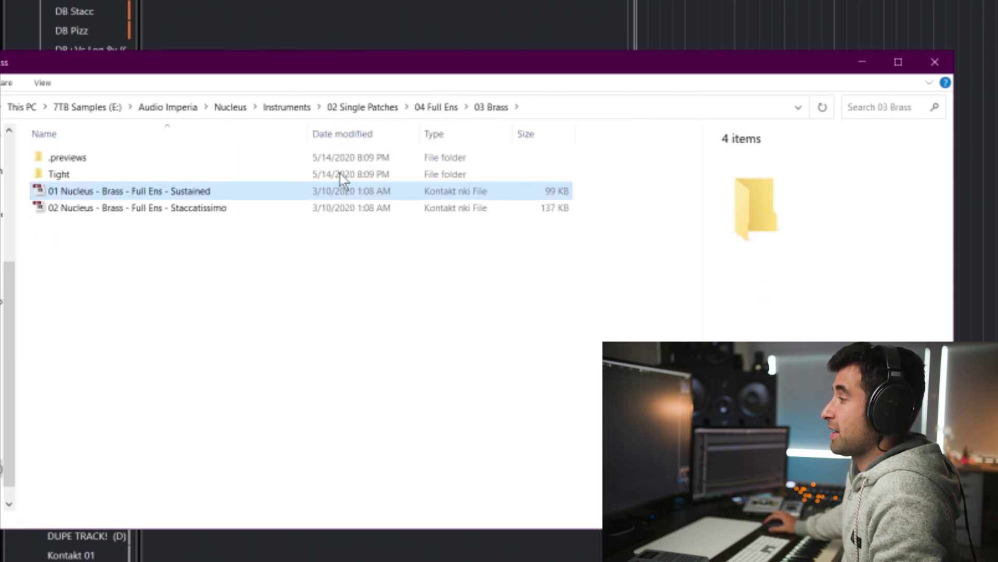
{"action": "left_click", "coordinate": [449, 108]}
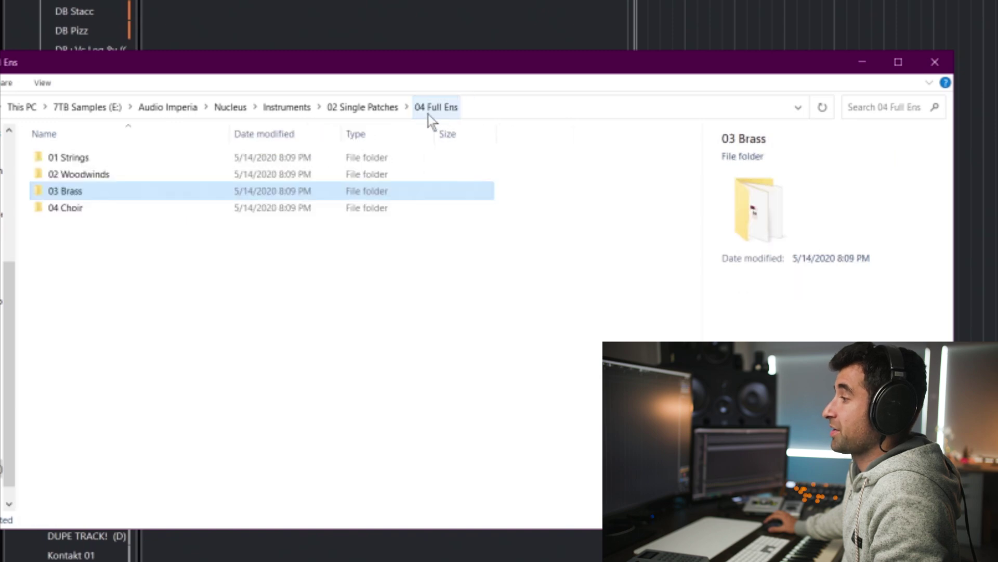
{"action": "double_click", "coordinate": [118, 208]}
{"action": "left_click", "coordinate": [231, 191]}
{"action": "left_click", "coordinate": [223, 208]}
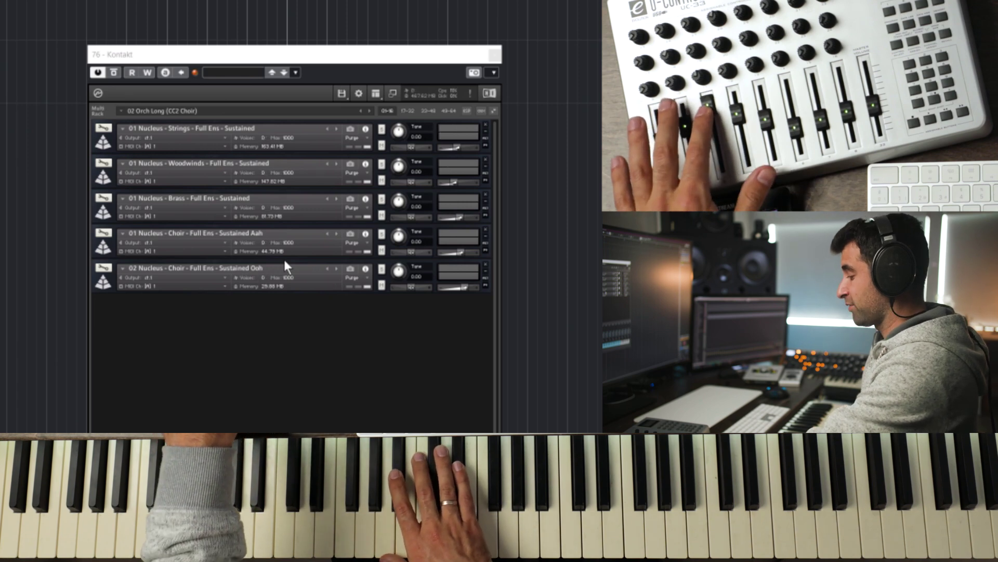
Mute the strings, woodwinds and brass Sustained instruments and open the choir Sustained Aah instrument for editing.
{"action": "left_click", "coordinate": [382, 146]}
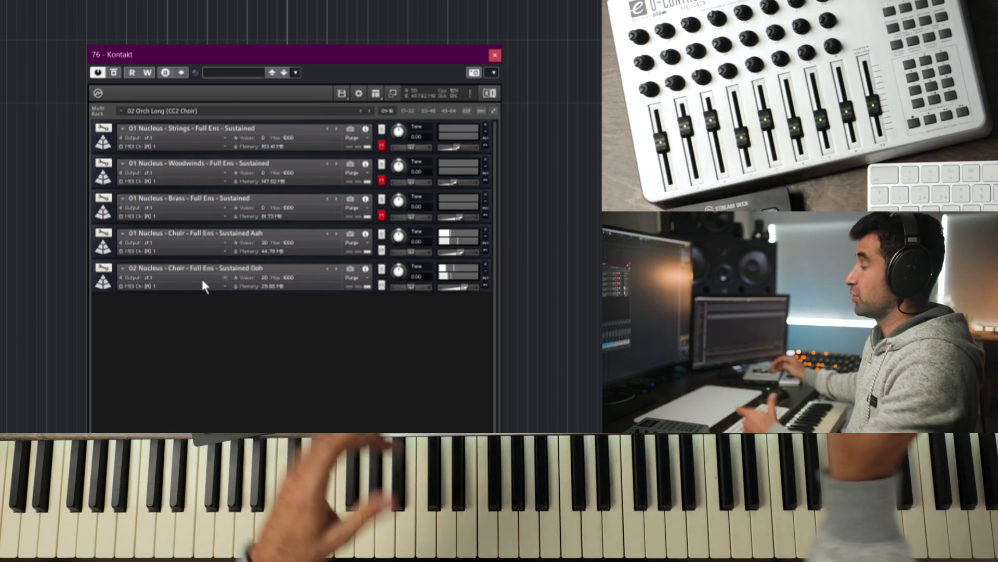
{"action": "left_click", "coordinate": [104, 234]}
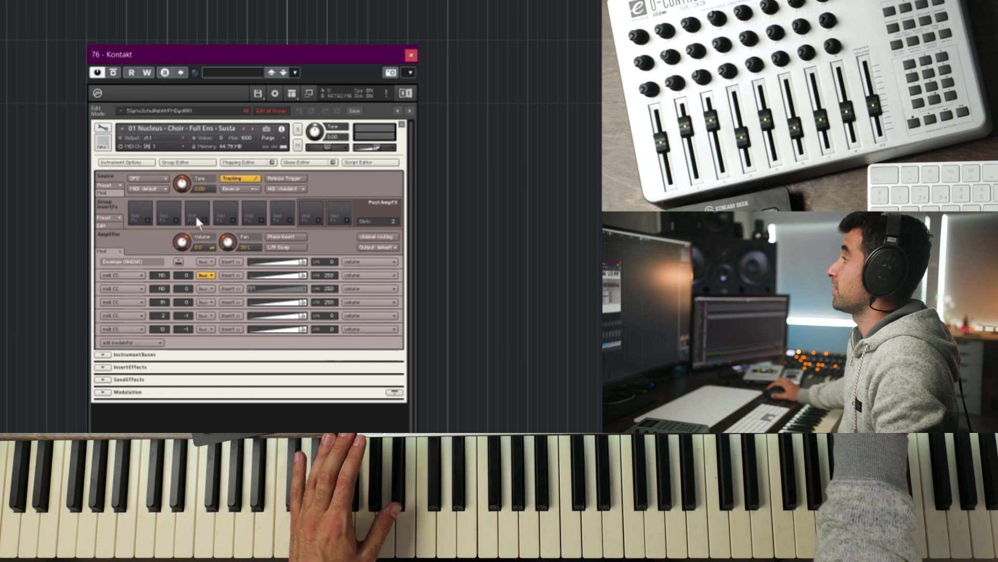
Review the choir Sustained Aah amplifier's midi CC modulators and the external-source options for adding one, then return to the rack.
{"action": "left_click", "coordinate": [276, 112]}
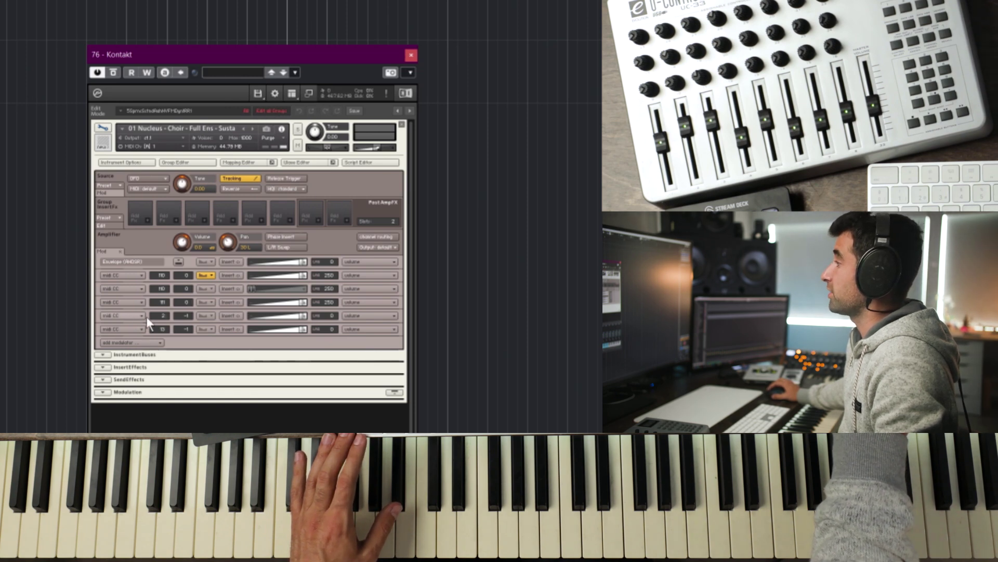
{"action": "left_click", "coordinate": [131, 343]}
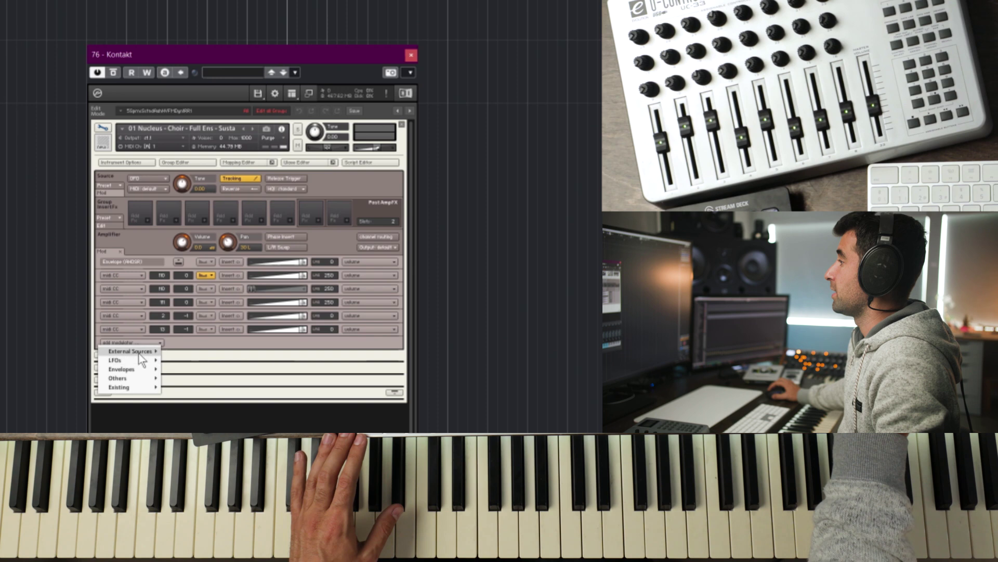
{"action": "mouse_move", "coordinate": [139, 351]}
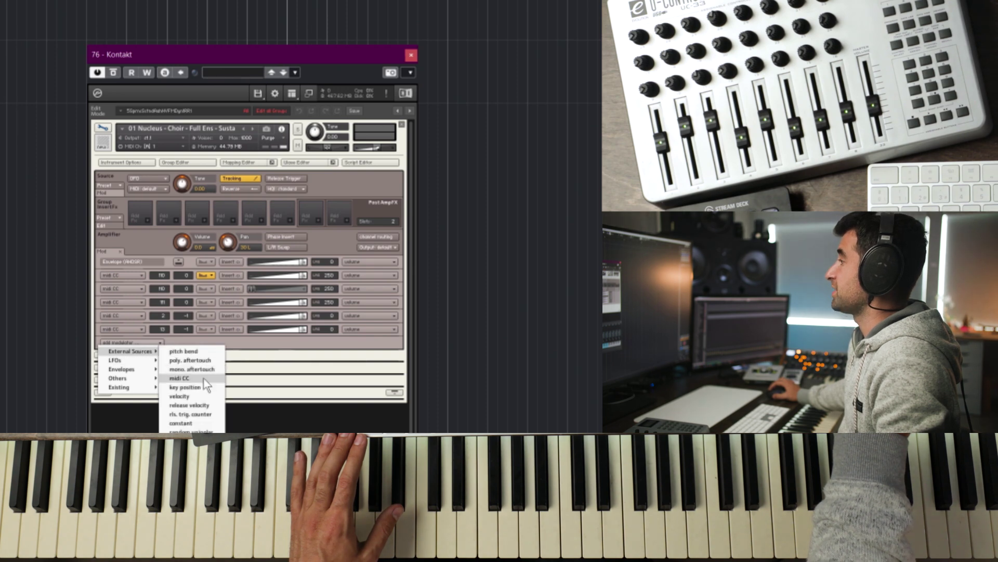
{"action": "left_click", "coordinate": [190, 337]}
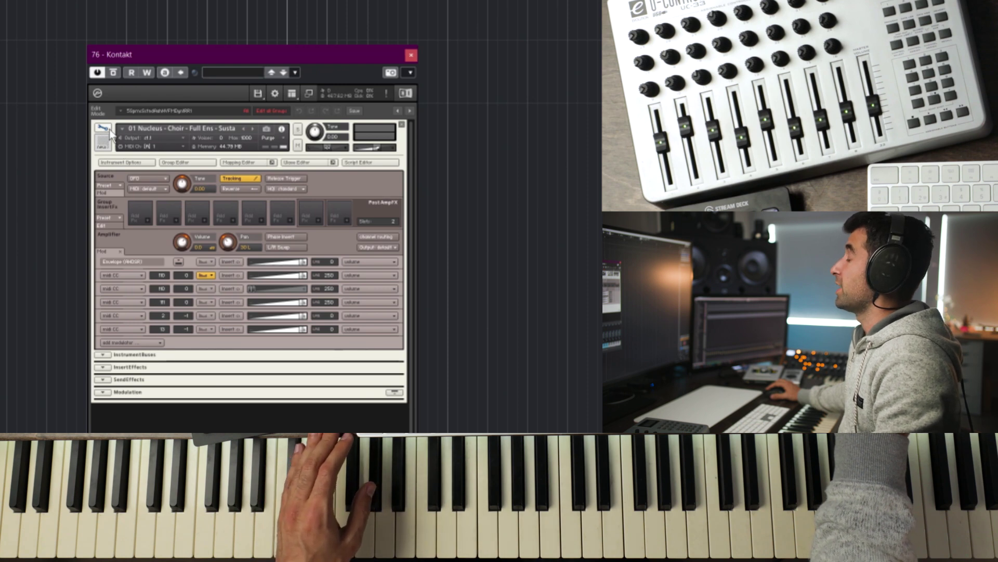
{"action": "left_click", "coordinate": [109, 131]}
{"action": "left_click", "coordinate": [100, 251]}
{"action": "left_click", "coordinate": [95, 286]}
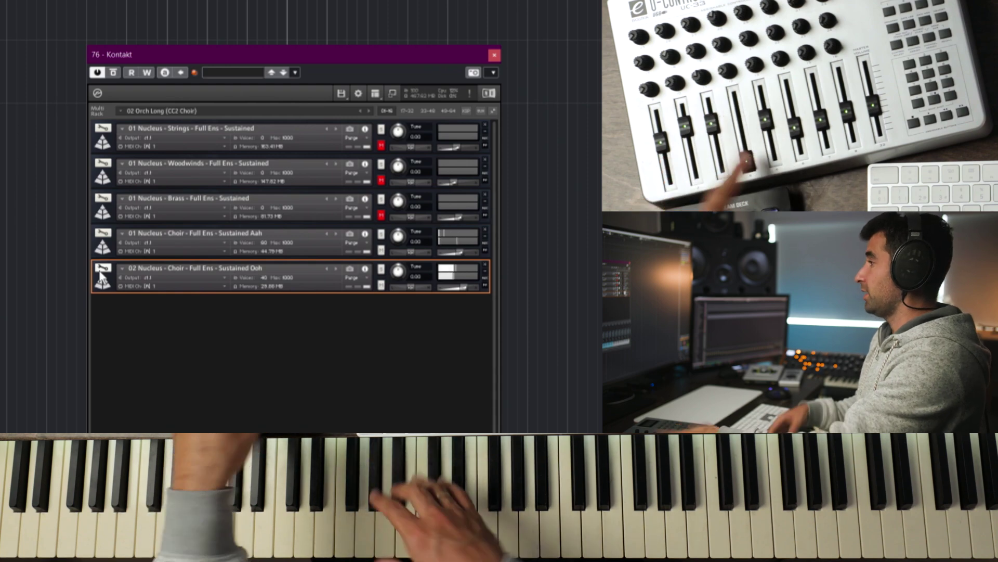
Reopen the choir Sustained Aah instrument and examine its CC 13 modulator and the external-source modulator options.
{"action": "left_click", "coordinate": [102, 232]}
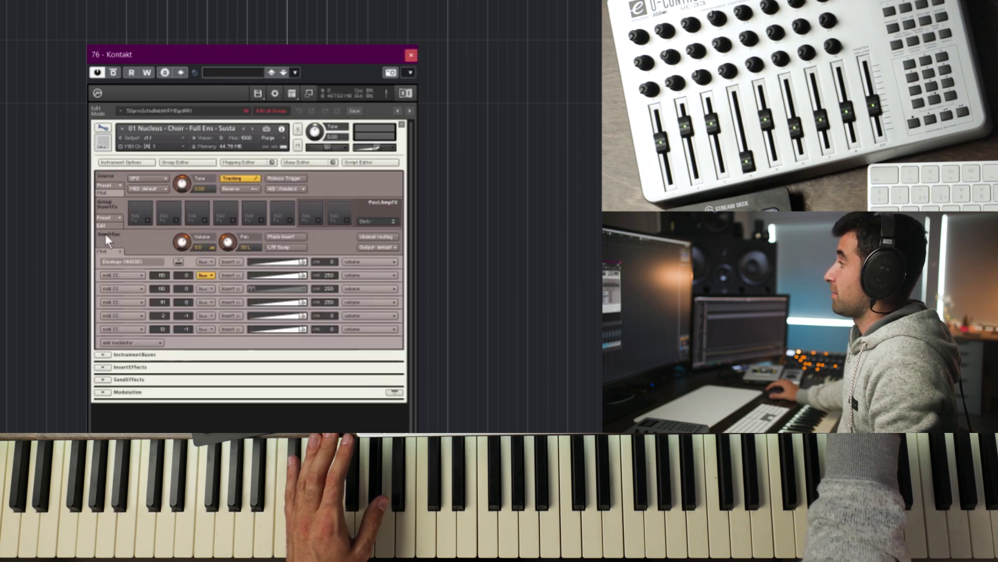
{"action": "left_click", "coordinate": [142, 342]}
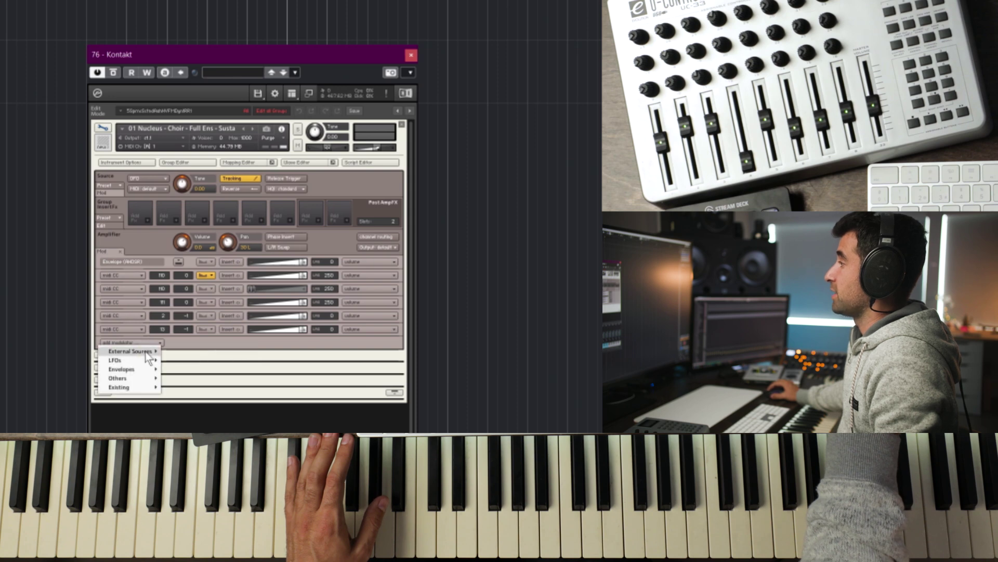
{"action": "mouse_move", "coordinate": [149, 352]}
{"action": "left_click", "coordinate": [319, 337]}
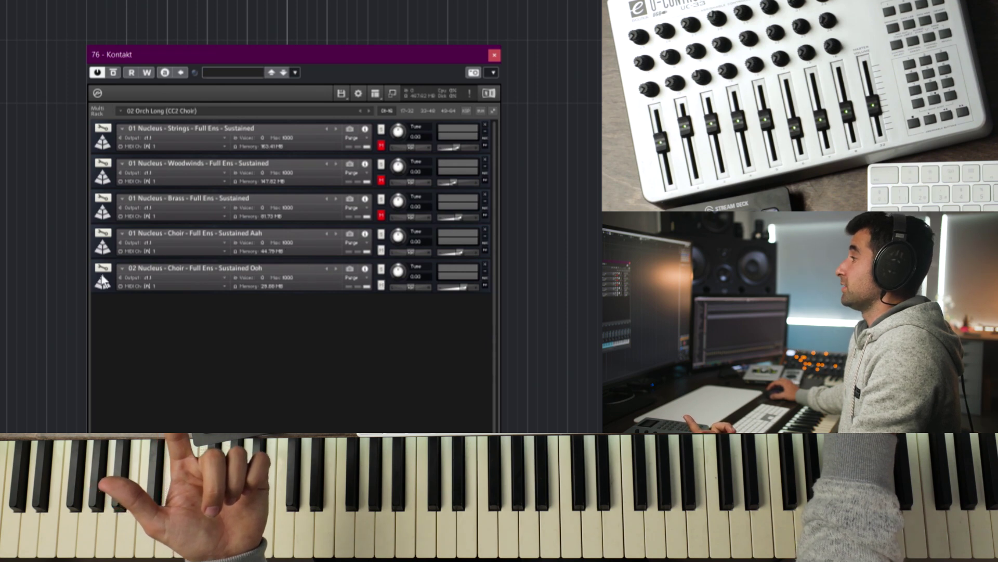
Open the choir Sustained Ooh instrument and examine its inverted CC 13 modulator and the external-source modulator options.
{"action": "left_click", "coordinate": [102, 268]}
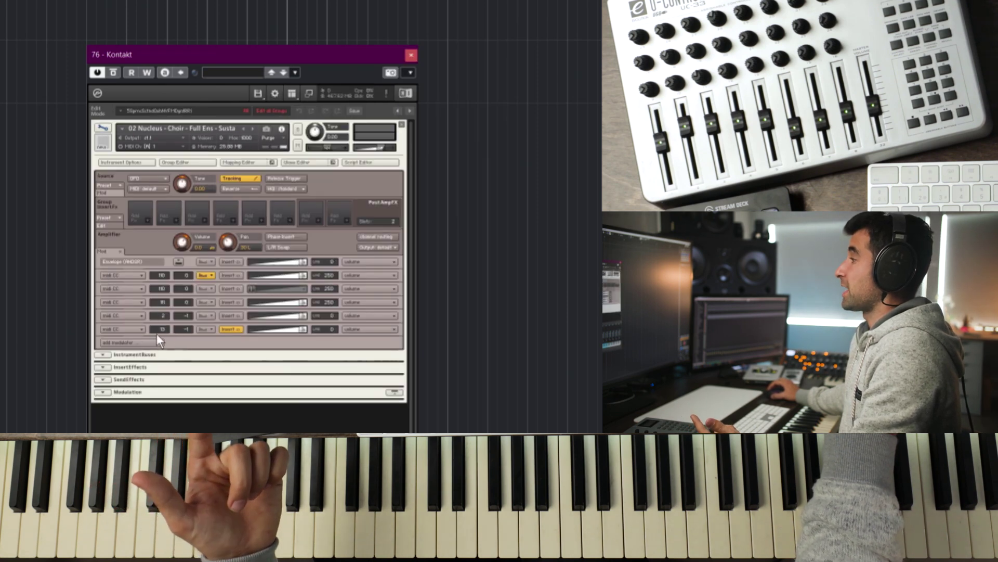
{"action": "left_click", "coordinate": [134, 342]}
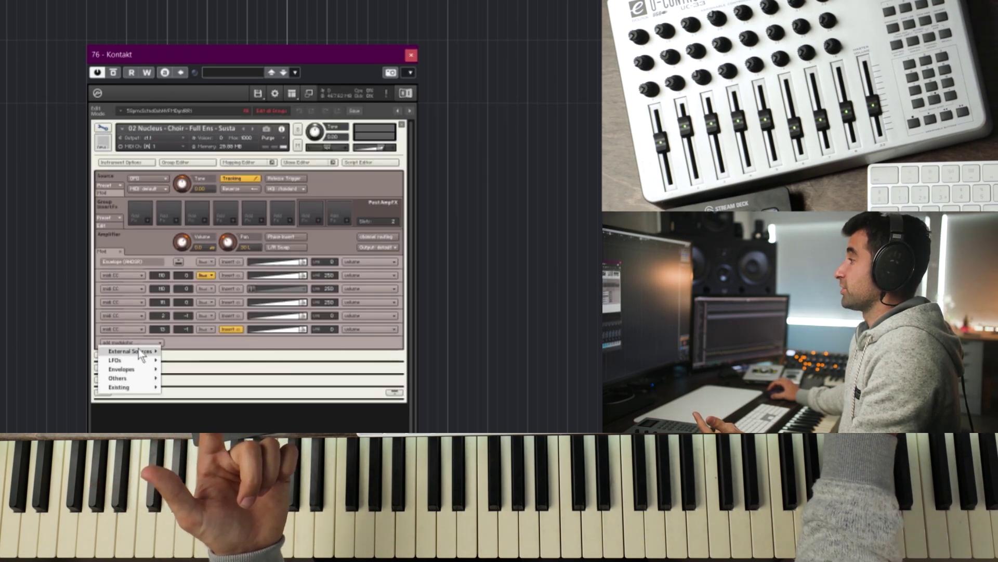
{"action": "mouse_move", "coordinate": [140, 354]}
{"action": "left_click", "coordinate": [175, 346]}
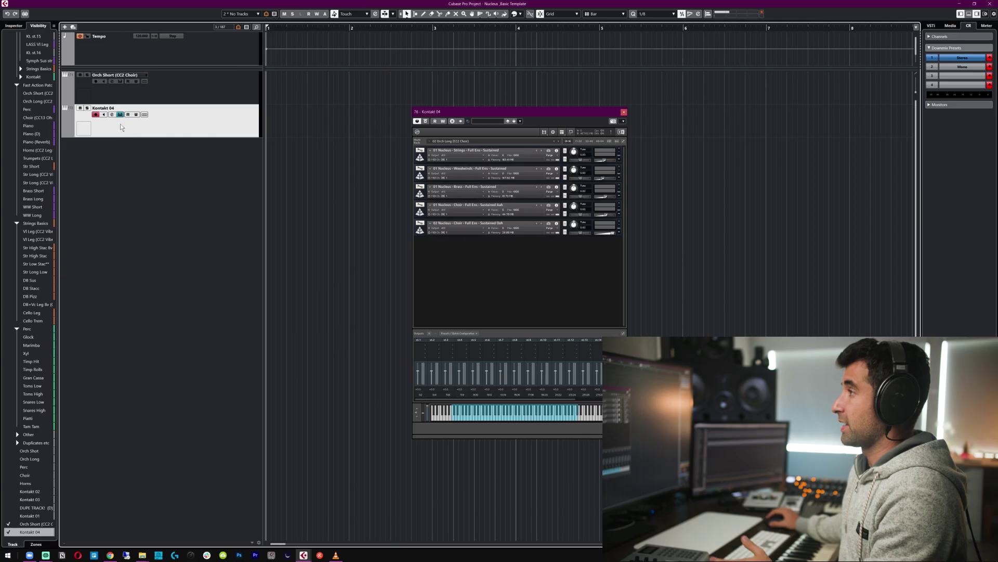
Rename the Kontakt 04 track as "Orch Long (2 Choir o>a)".
{"action": "type", "text": "Orch Short (CC2 Choir)"}
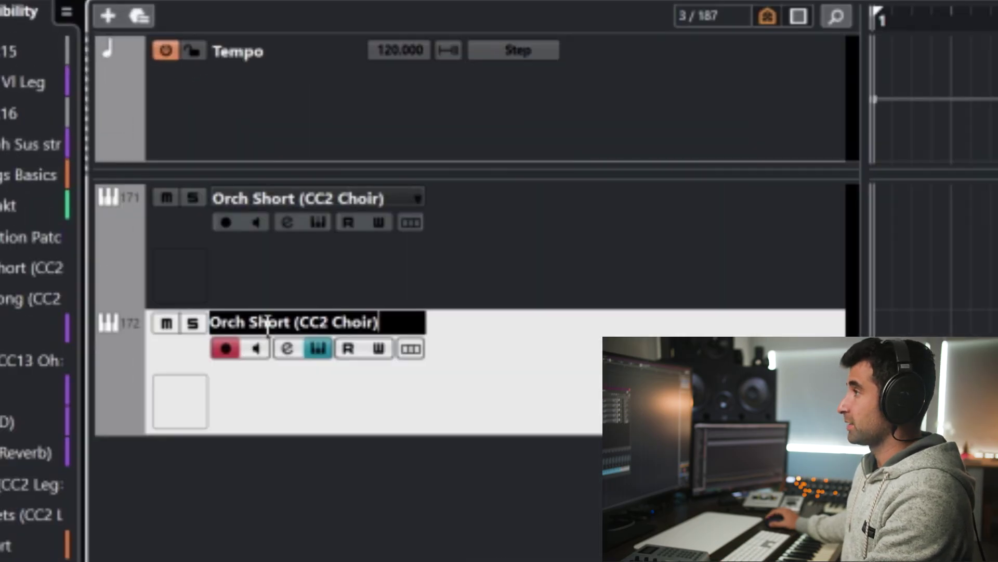
{"action": "double_click", "coordinate": [260, 318]}
{"action": "type", "text": "Long ("}
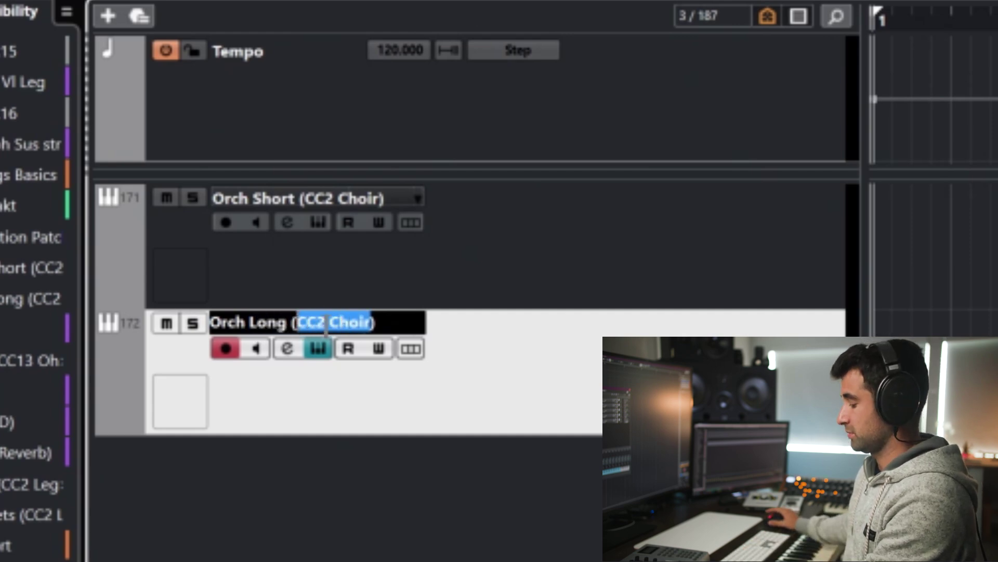
{"action": "type", "text": "2 Choir"}
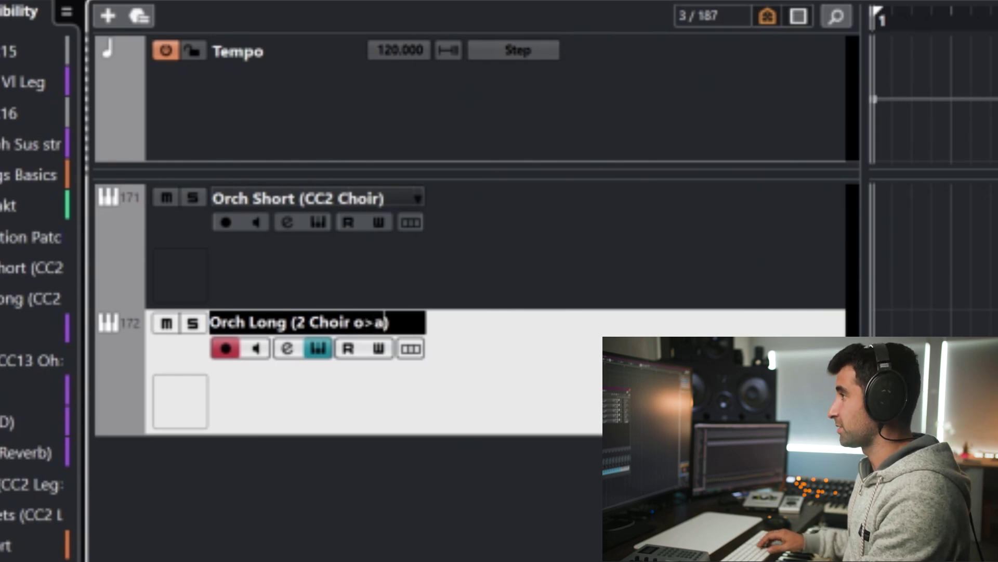
{"action": "key", "text": "Return"}
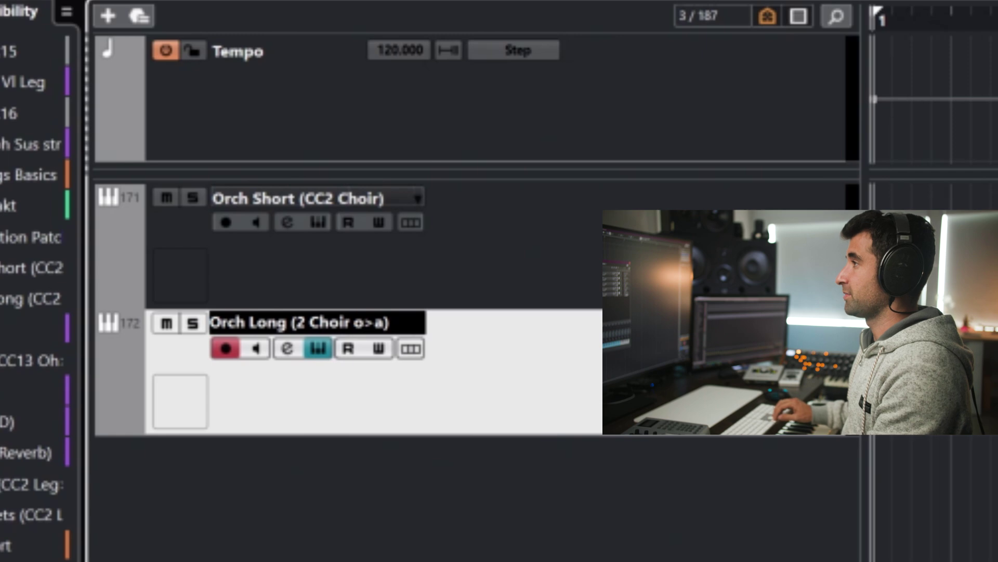
{"action": "type", "text": "h>a"}
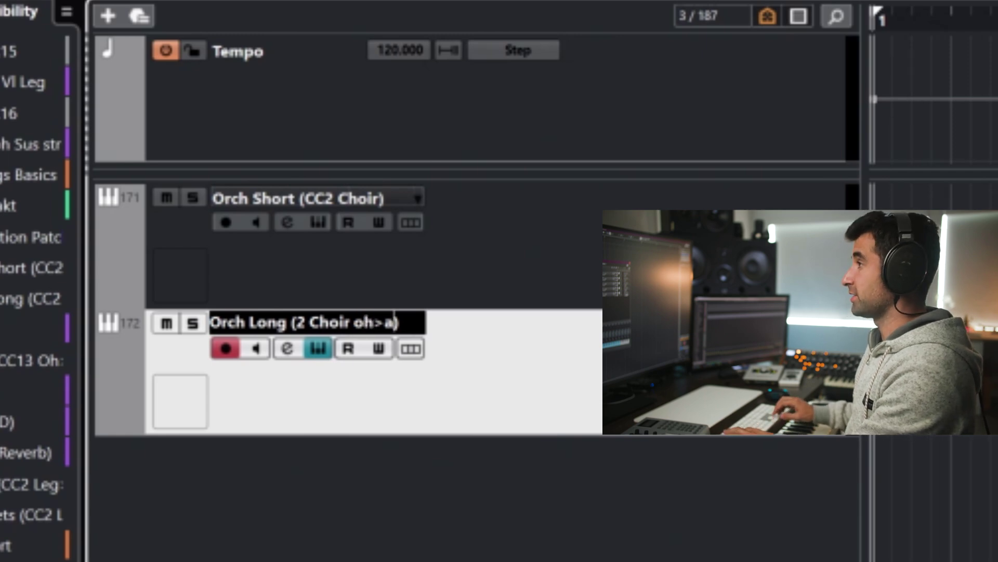
{"action": "type", "text": "h"}
{"action": "key", "text": "Return"}
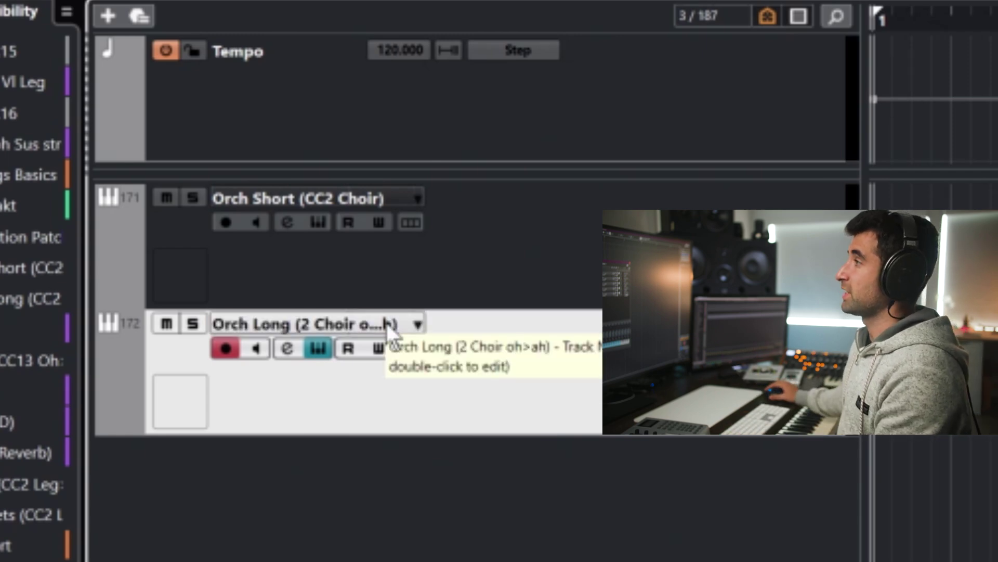
{"action": "double_click", "coordinate": [378, 326]}
{"action": "left_click", "coordinate": [373, 323]}
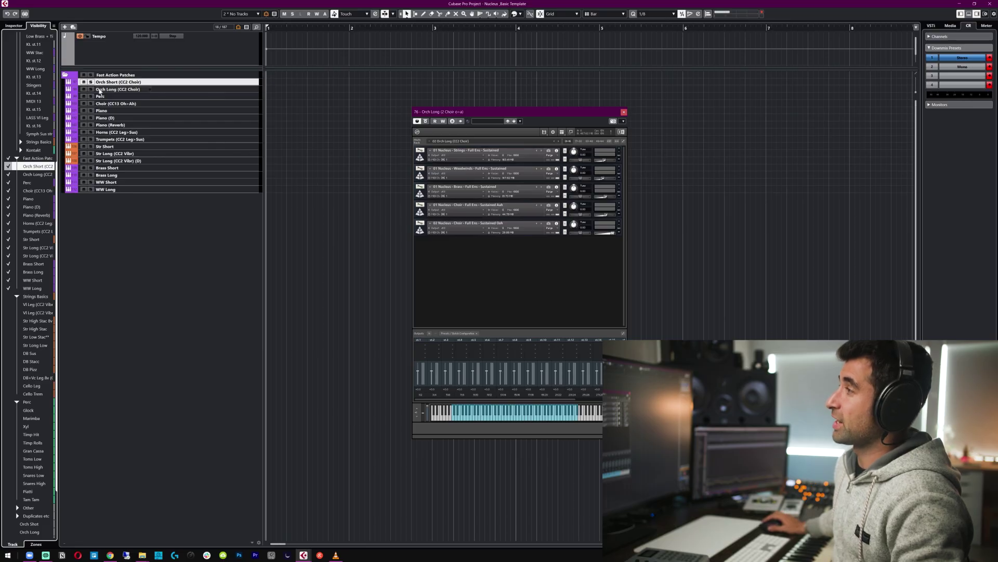
Close the Orch Long Kontakt window and open the Kontakt rack of the Perc track in the Fast Action Patches folder.
{"action": "left_click", "coordinate": [116, 97]}
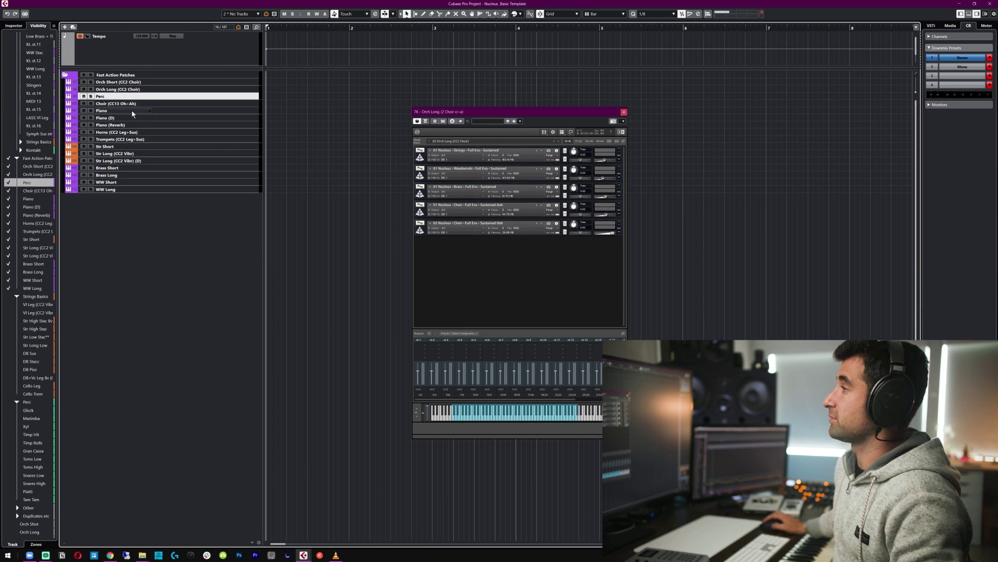
{"action": "left_click", "coordinate": [624, 112]}
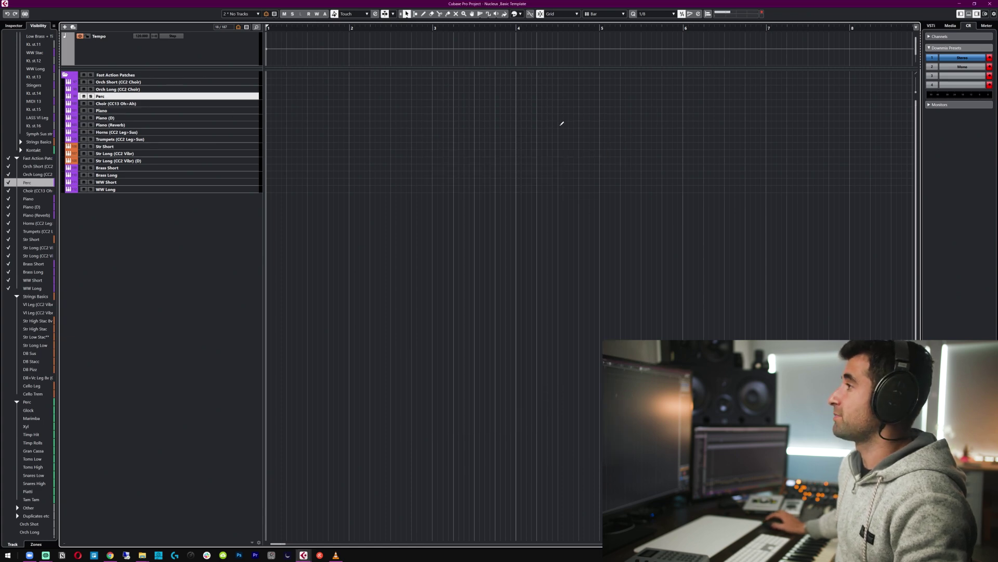
{"action": "key", "text": "ctrl+e"}
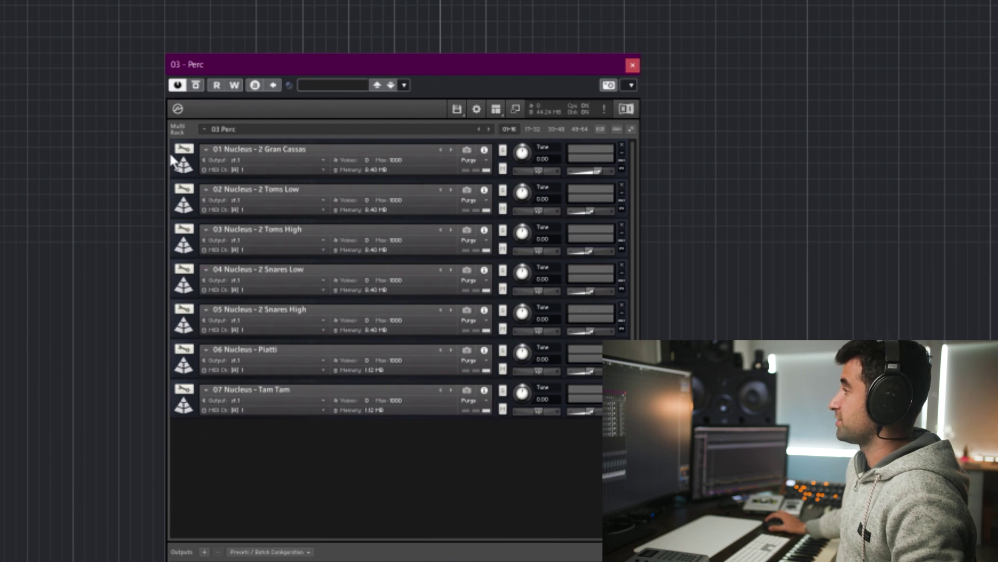
Go through the Perc rack's instruments one by one, from Gran Cassas, Toms and Snares to Piatti and Tam Tam, to check their keyboard ranges.
{"action": "left_click", "coordinate": [177, 204]}
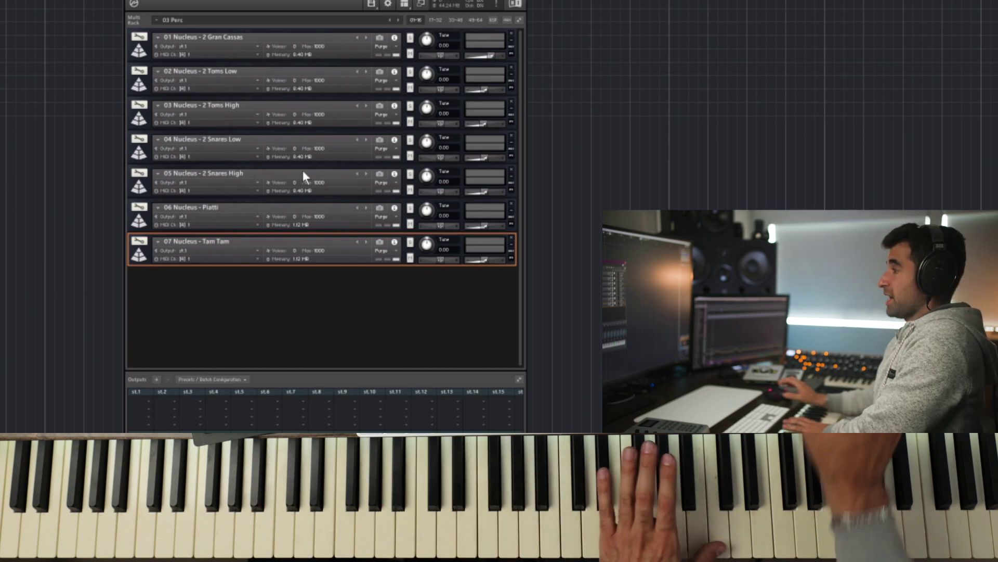
{"action": "left_click", "coordinate": [133, 54]}
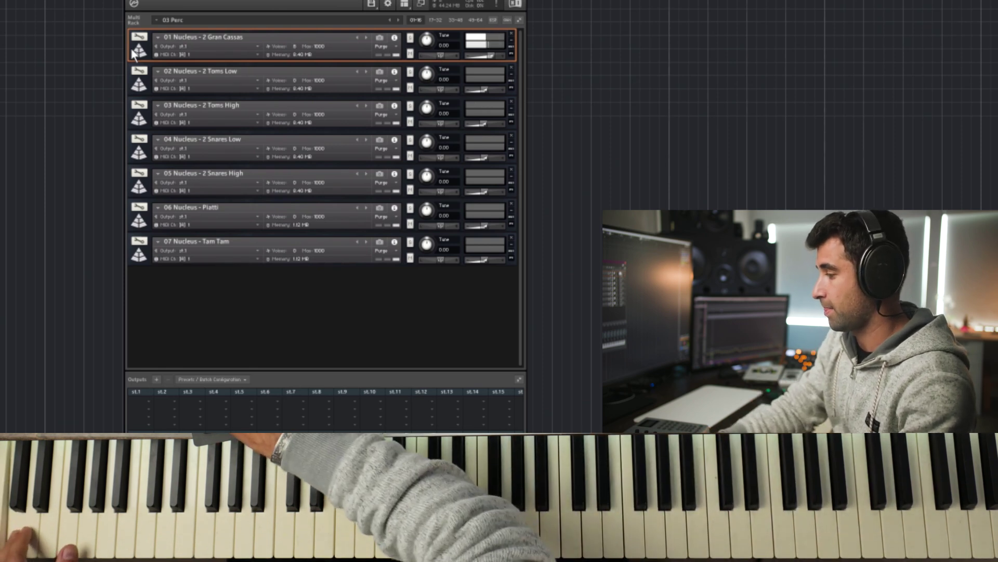
{"action": "left_click", "coordinate": [136, 83]}
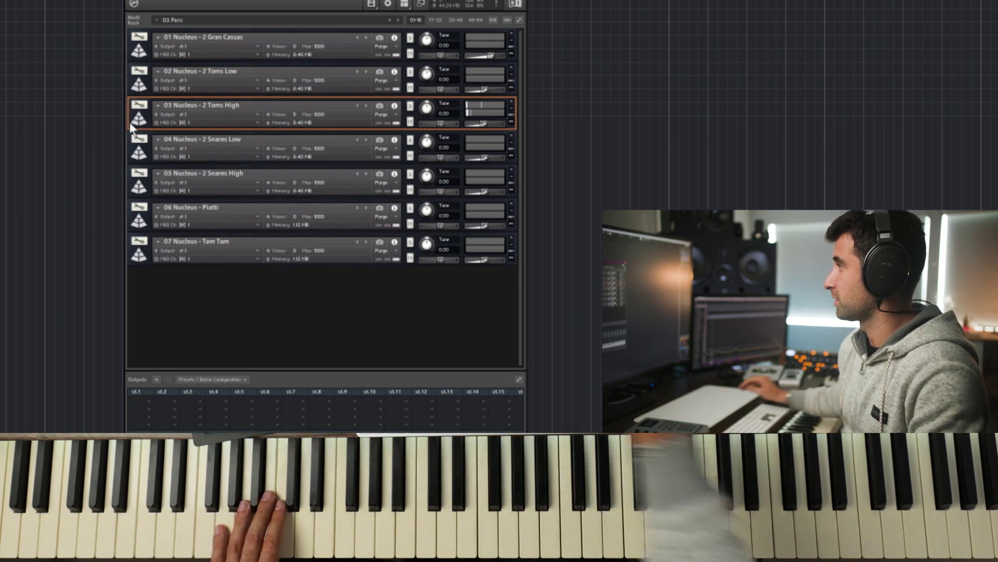
{"action": "left_click", "coordinate": [132, 152]}
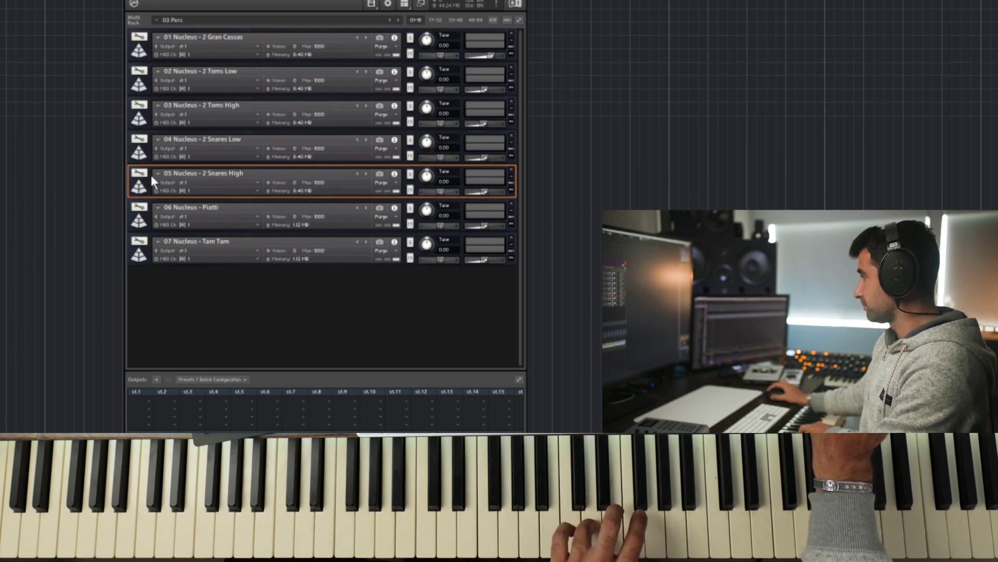
{"action": "left_click", "coordinate": [132, 149]}
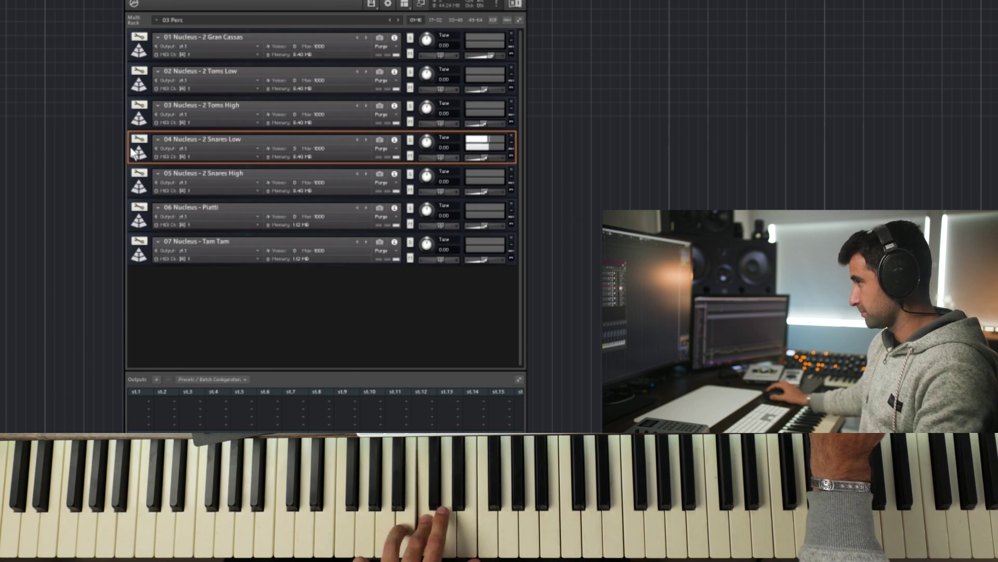
{"action": "left_click", "coordinate": [155, 218]}
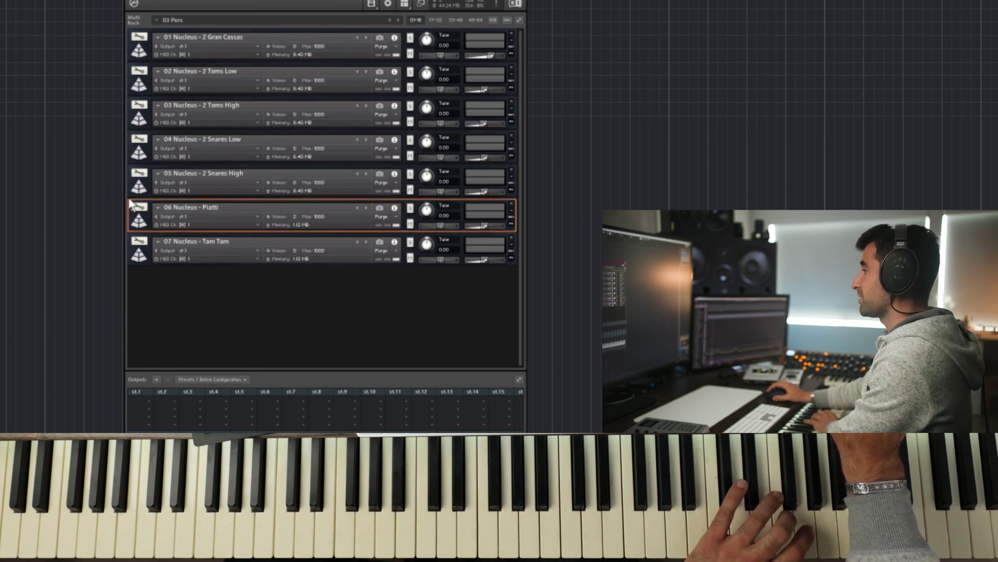
{"action": "left_click", "coordinate": [132, 260]}
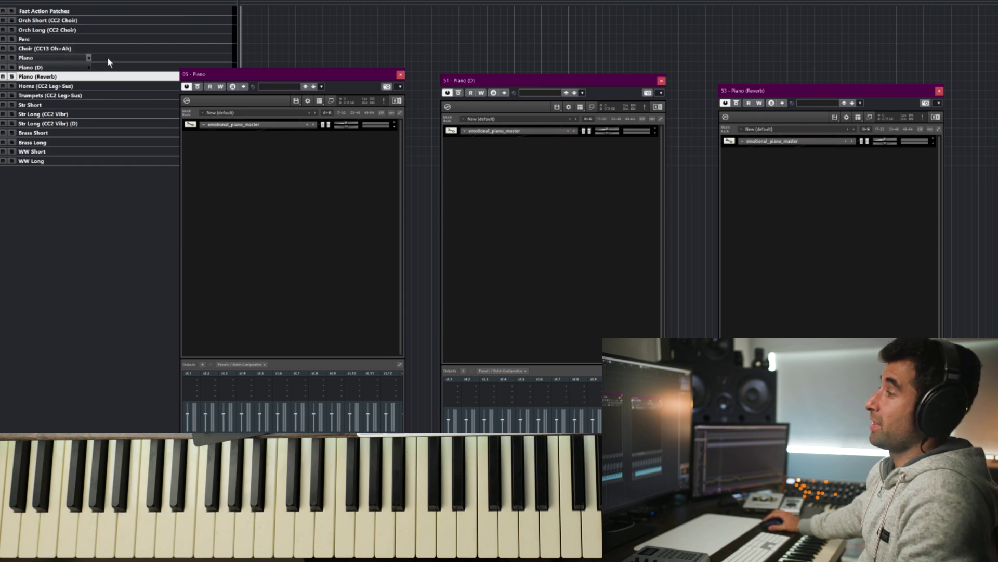
Select the piano tracks in turn, including Piano (D) and Piano (Reverb), to compare their sounds.
{"action": "left_click", "coordinate": [107, 59]}
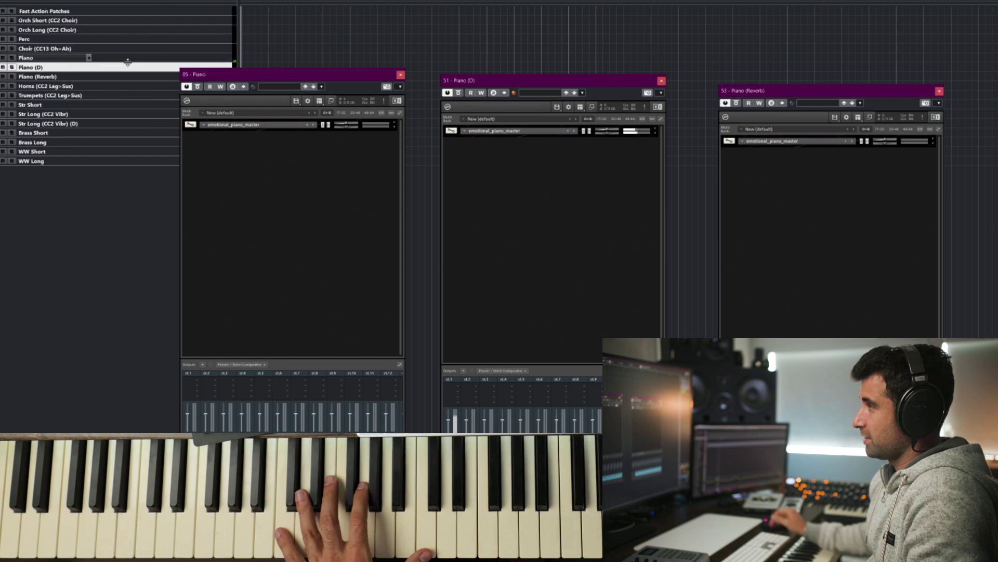
{"action": "left_click", "coordinate": [99, 76]}
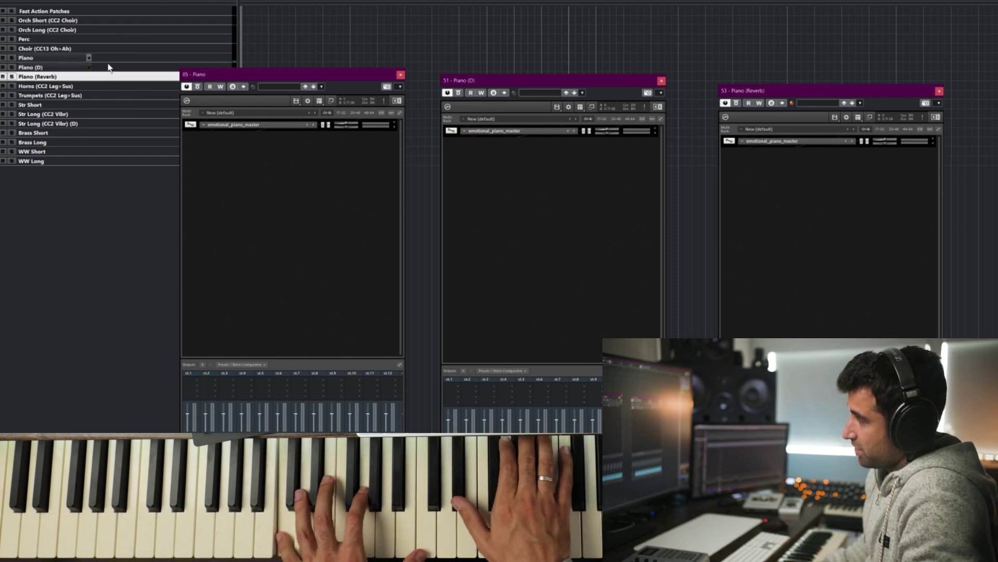